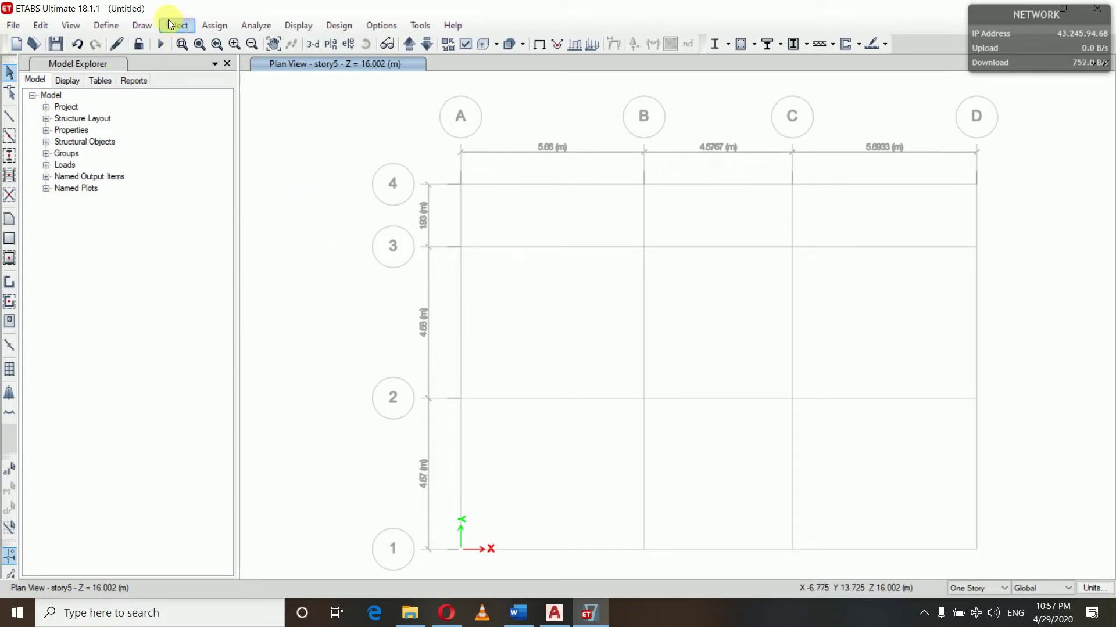
Step: Add a new concrete material using the India region, Indian standard and grade M25
{"action": "left_click", "coordinate": [115, 25]}
{"action": "left_click", "coordinate": [116, 27]}
{"action": "left_click", "coordinate": [113, 28]}
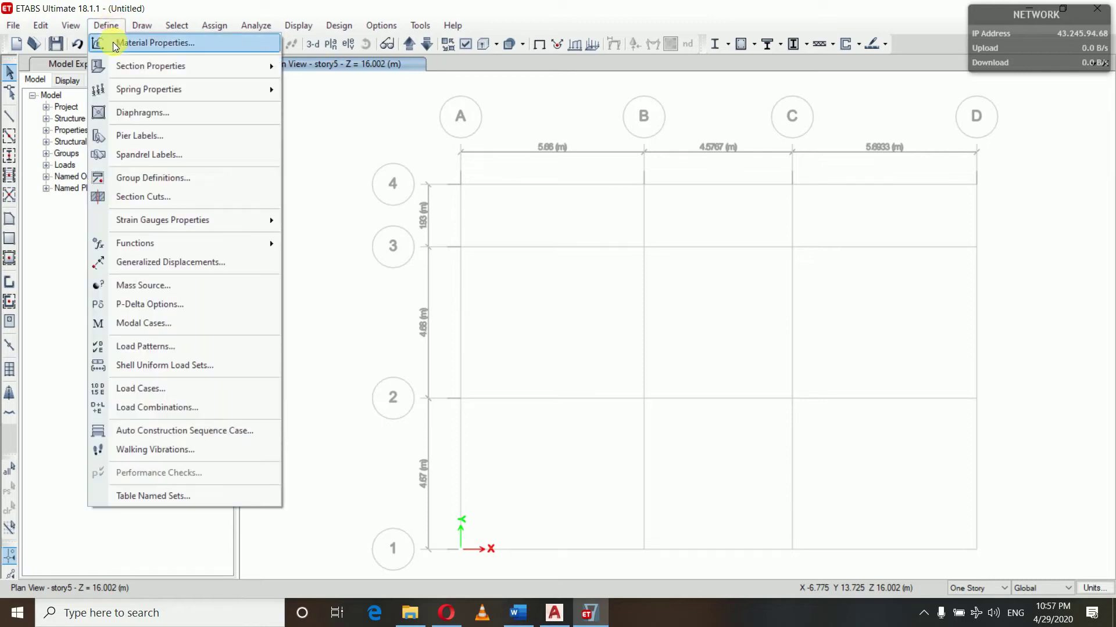
{"action": "left_click", "coordinate": [113, 42]}
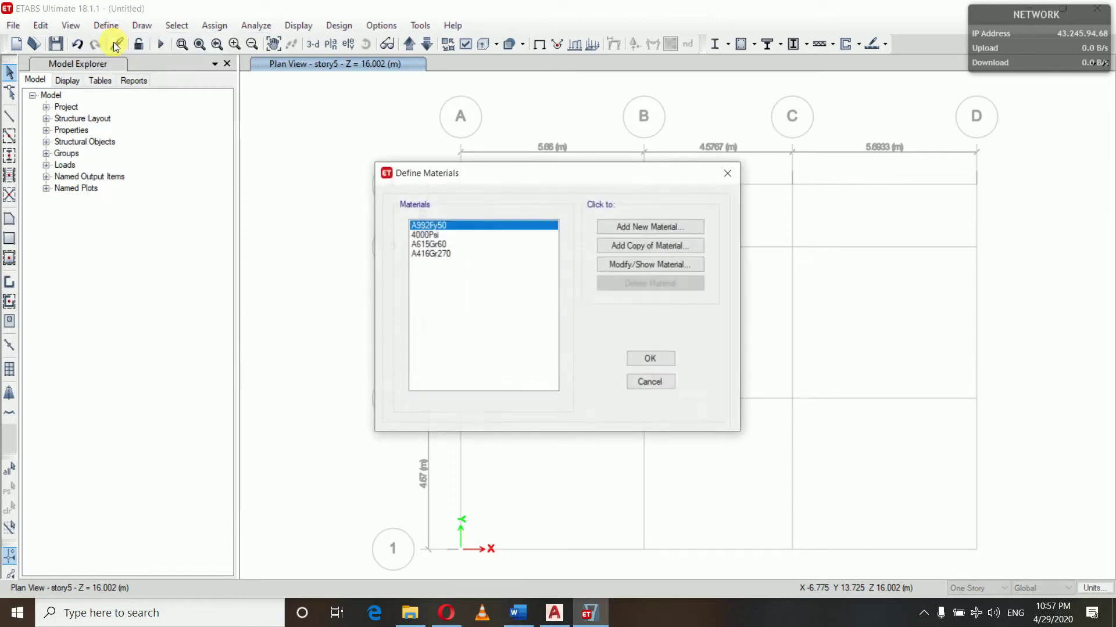
{"action": "left_click", "coordinate": [627, 227]}
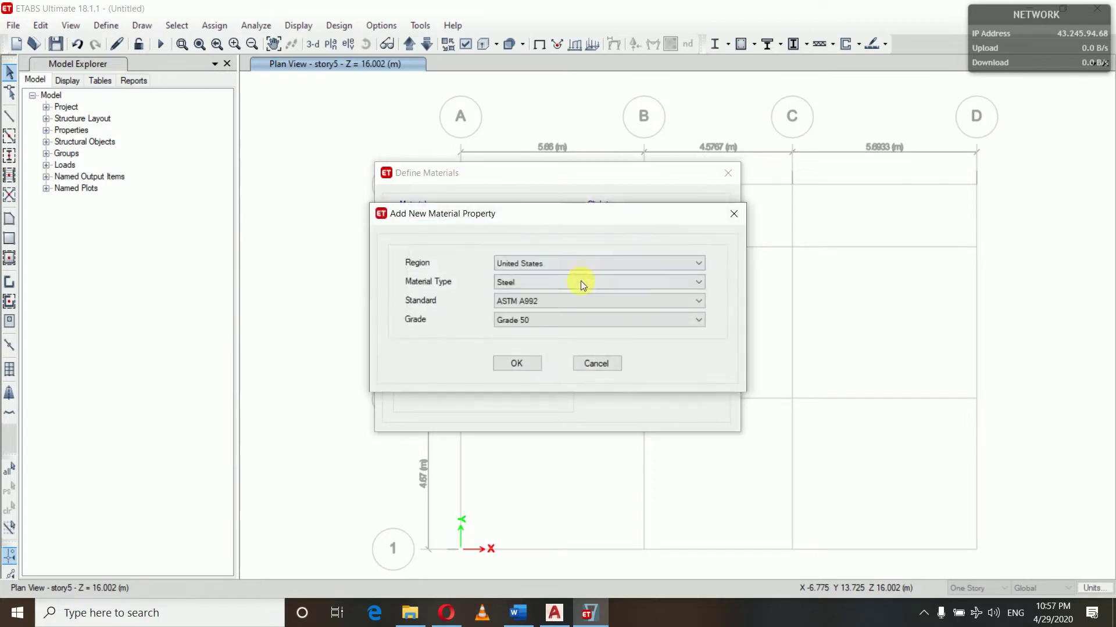
{"action": "left_click", "coordinate": [588, 262]}
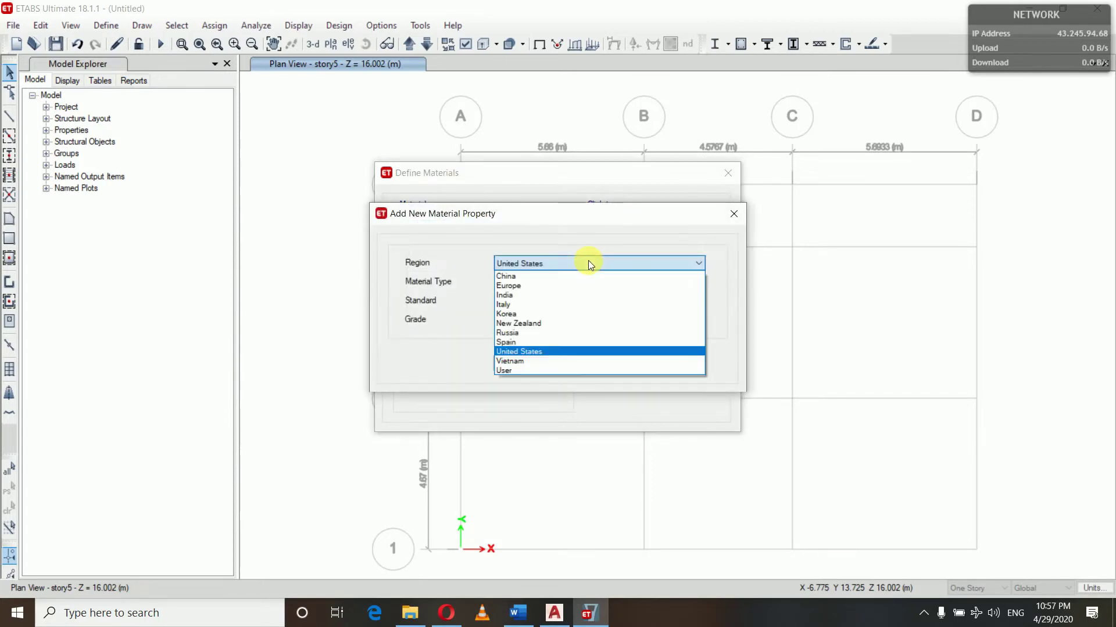
{"action": "left_click", "coordinate": [549, 296]}
{"action": "left_click", "coordinate": [563, 283]}
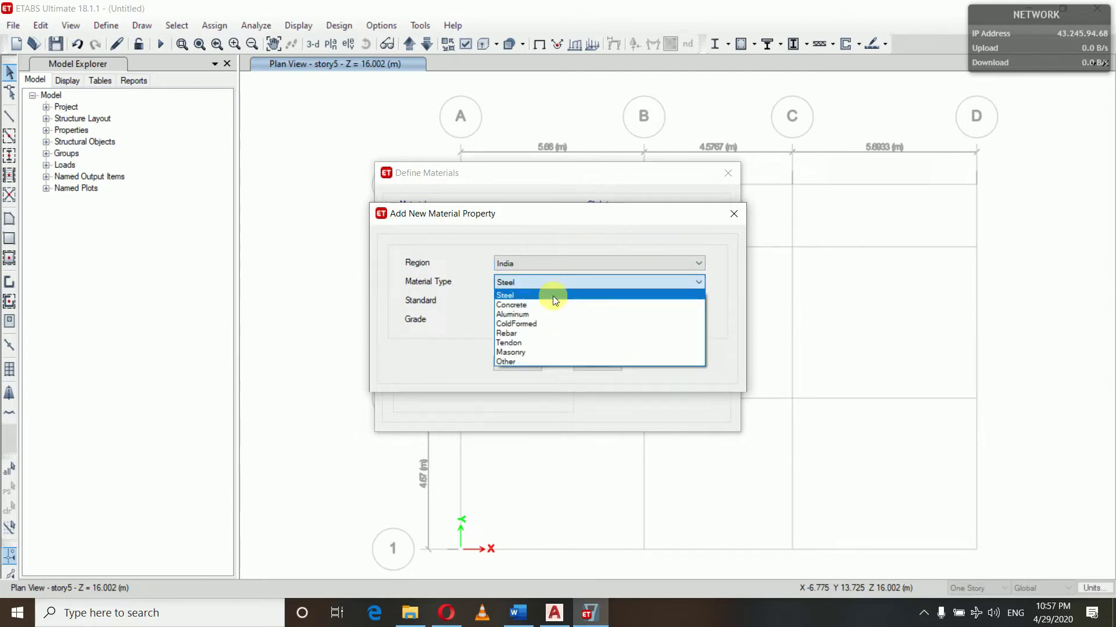
{"action": "left_click", "coordinate": [548, 304]}
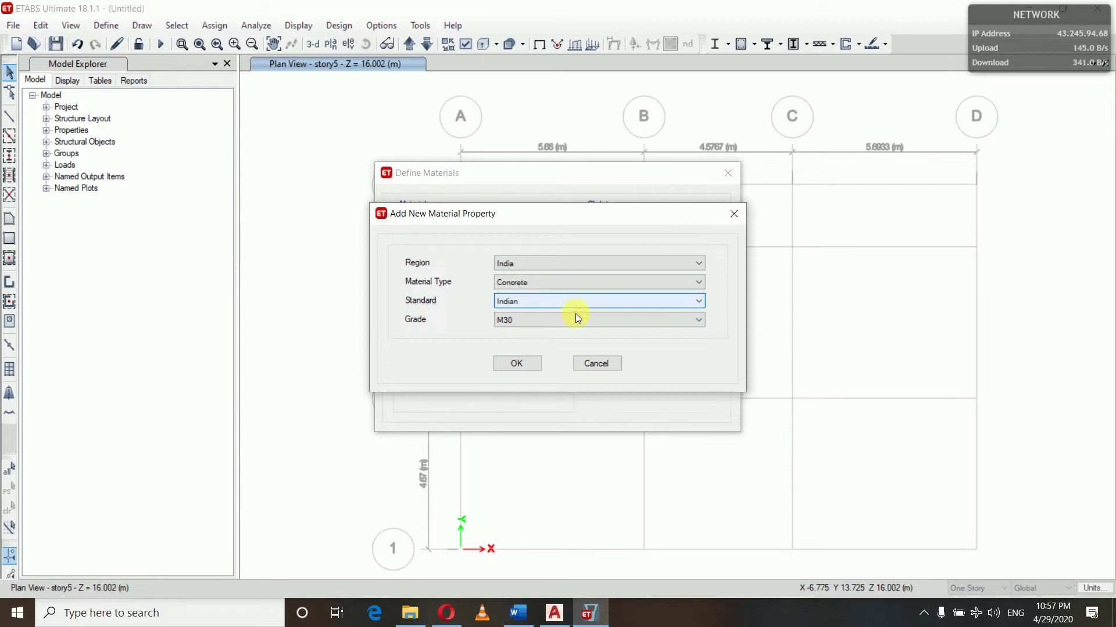
{"action": "left_click", "coordinate": [570, 319]}
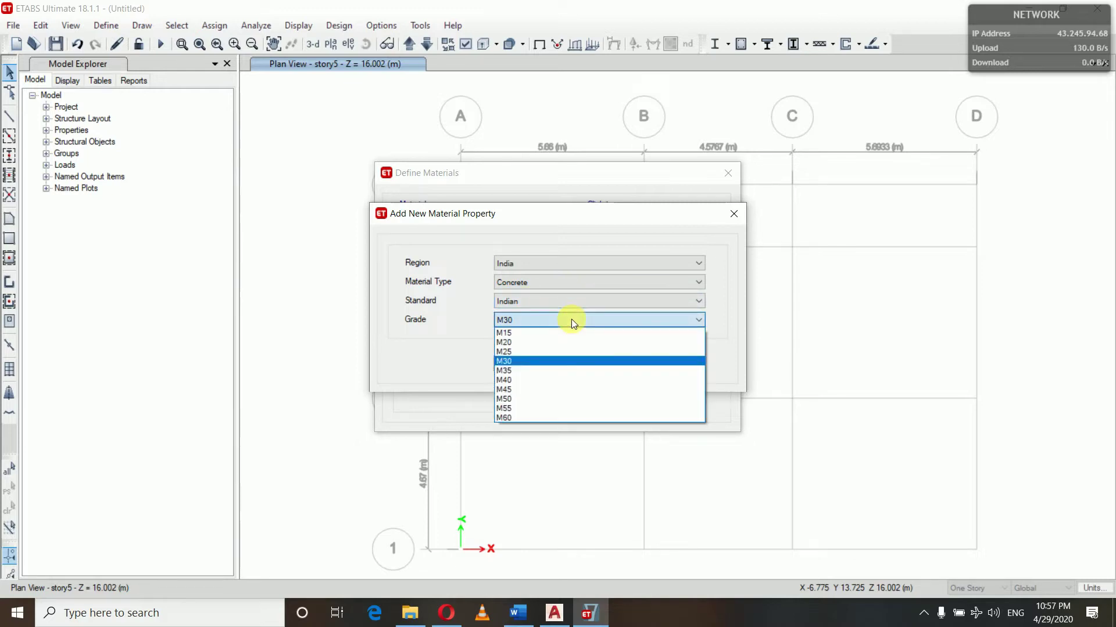
{"action": "left_click", "coordinate": [542, 352]}
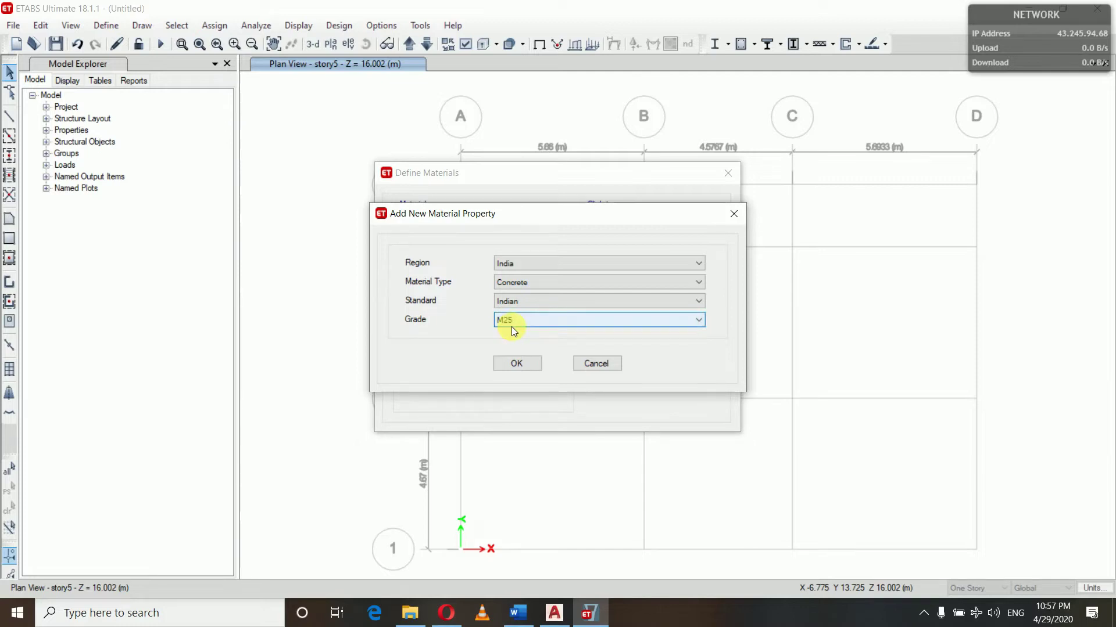
{"action": "left_click", "coordinate": [515, 356]}
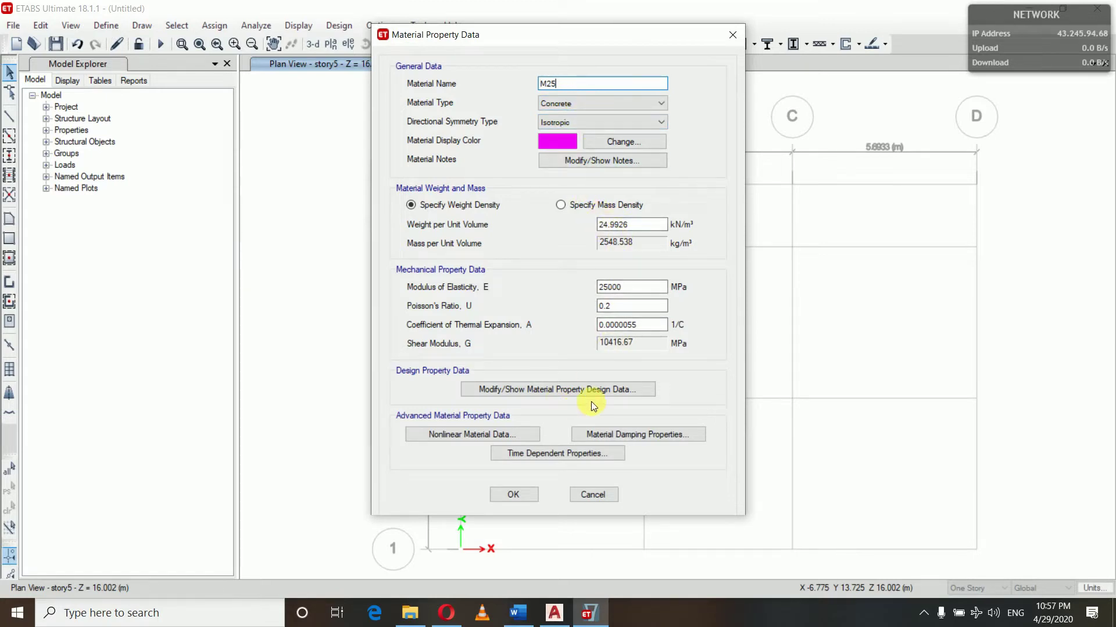
{"action": "left_click", "coordinate": [513, 495]}
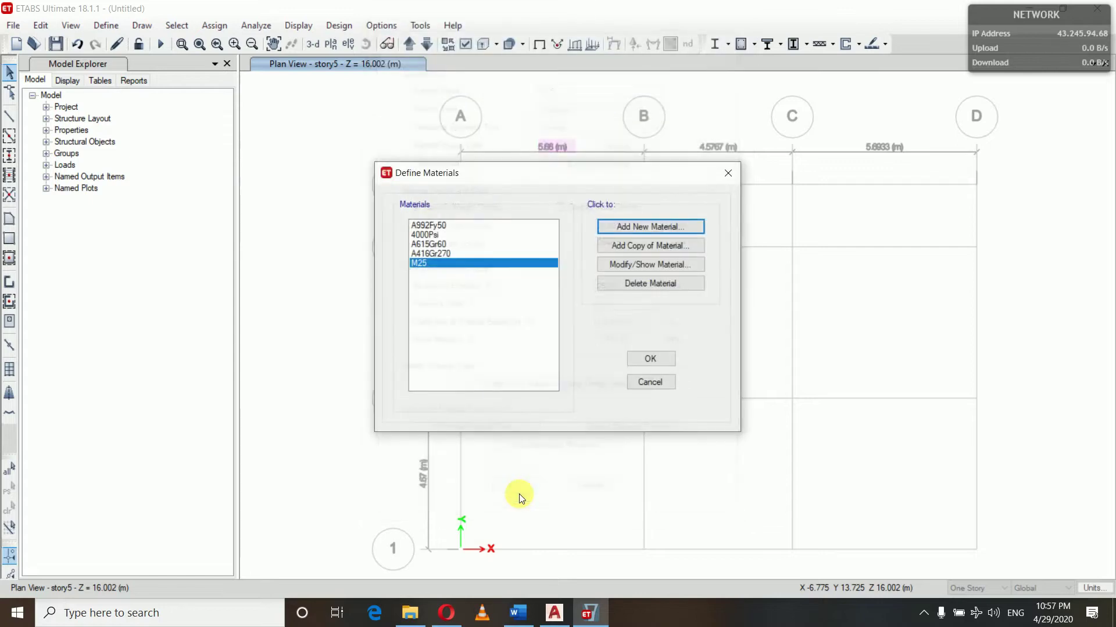
Step: Add an Indian rebar material of HYSD Grade 500 and accept the material definitions
{"action": "left_click", "coordinate": [631, 226]}
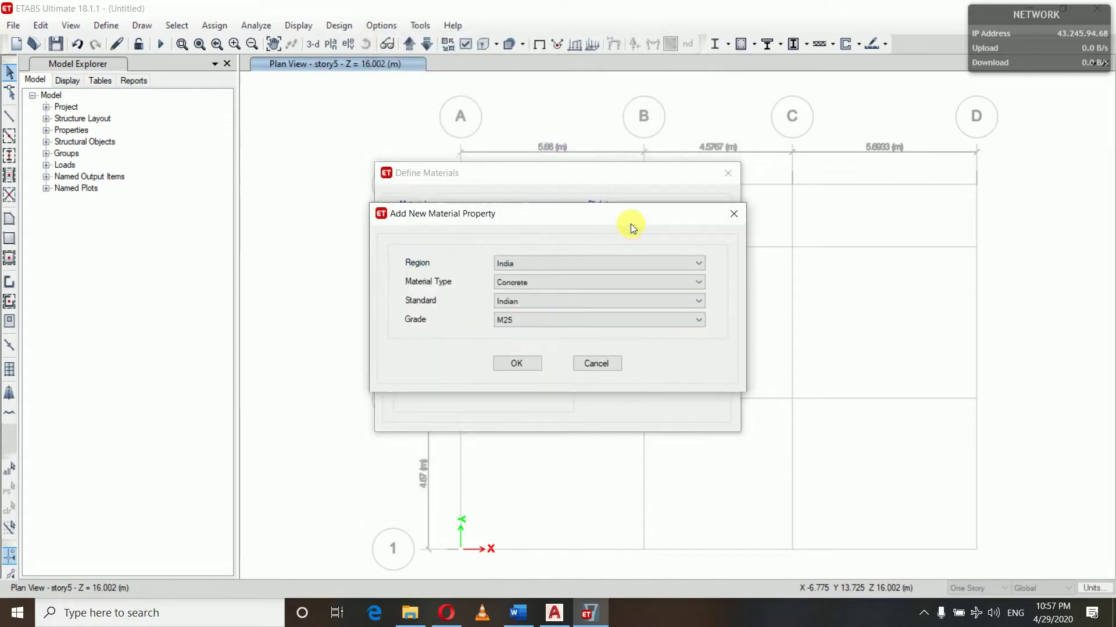
{"action": "left_click", "coordinate": [537, 283]}
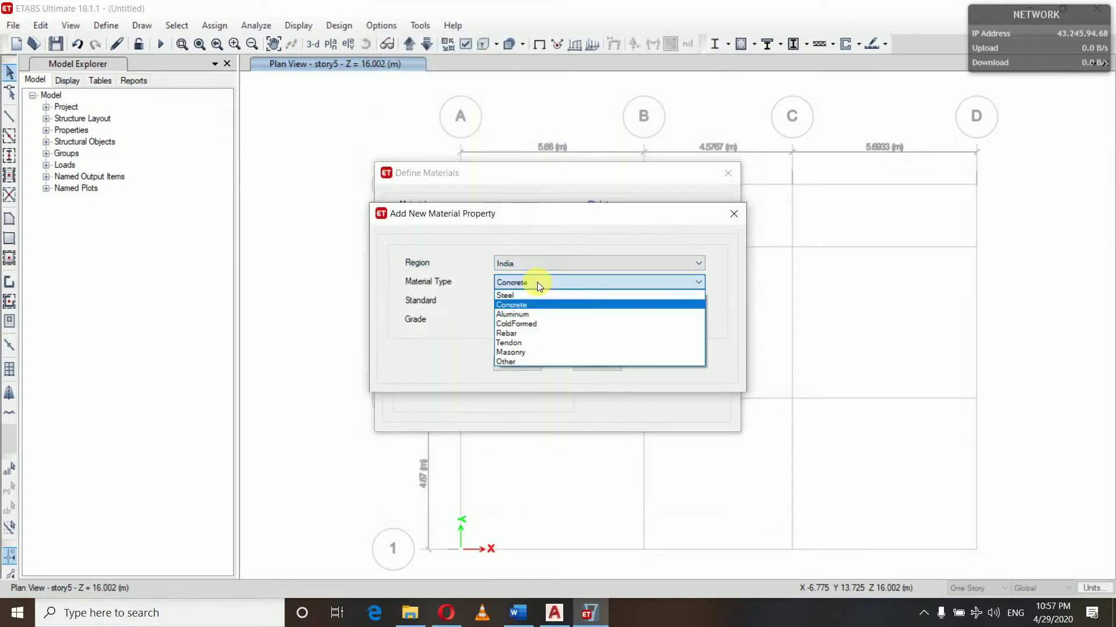
{"action": "left_click", "coordinate": [521, 333]}
{"action": "left_click", "coordinate": [562, 319]}
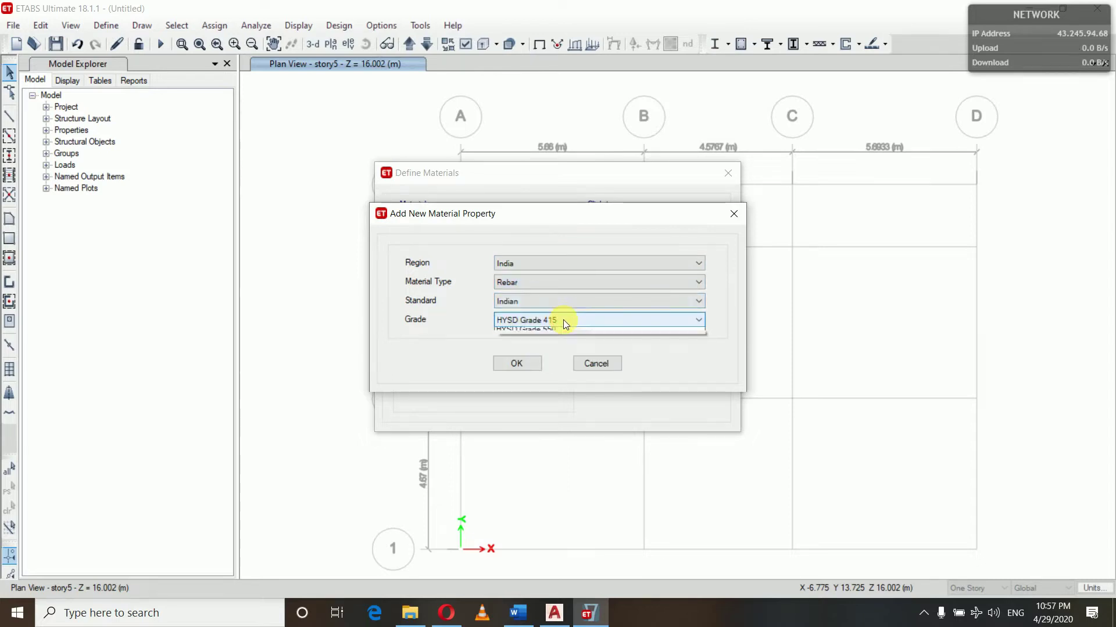
{"action": "left_click", "coordinate": [556, 350]}
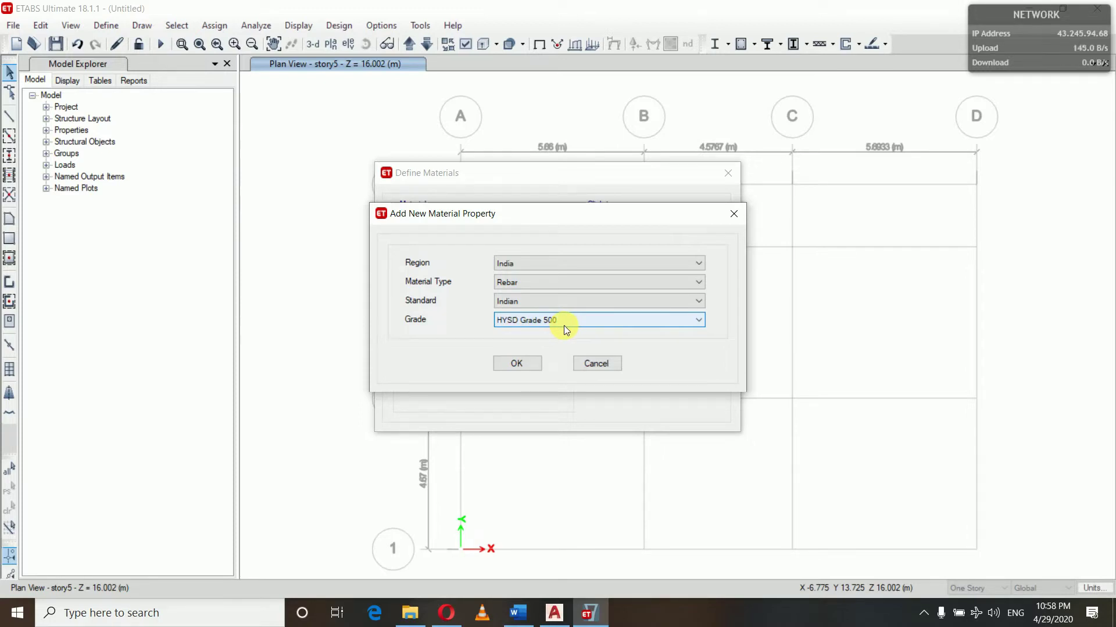
{"action": "left_click", "coordinate": [518, 362]}
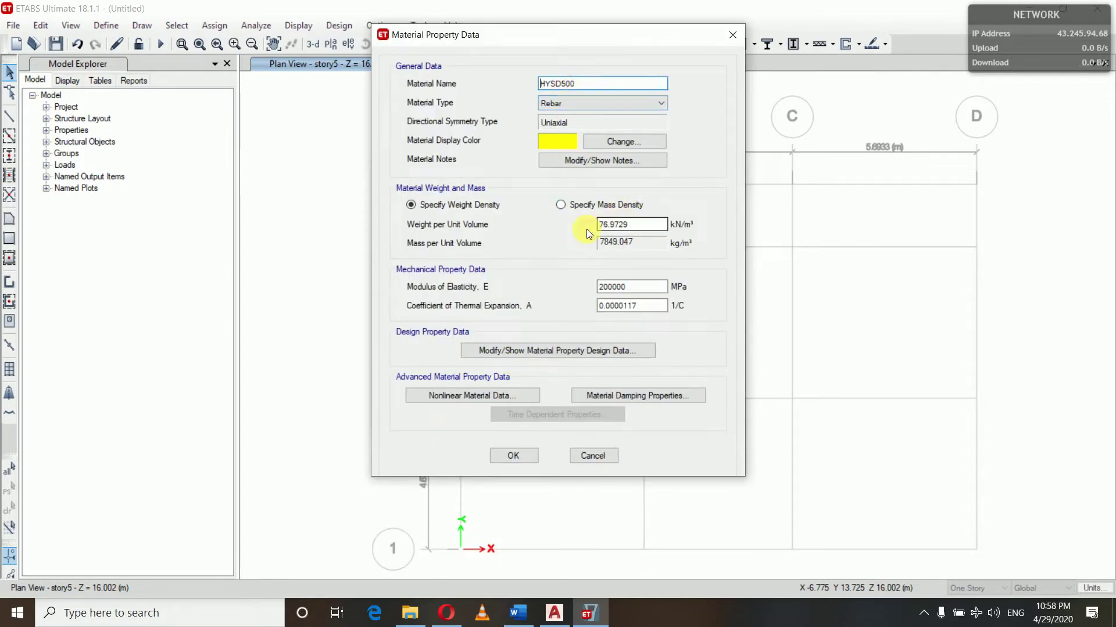
{"action": "left_click", "coordinate": [511, 457]}
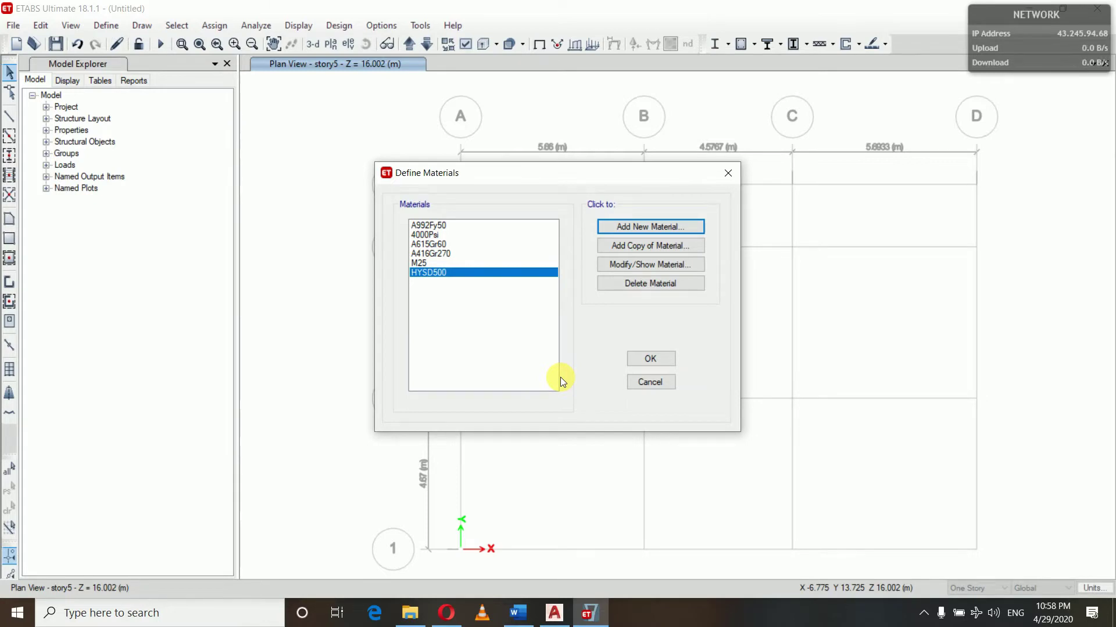
{"action": "left_click", "coordinate": [649, 360]}
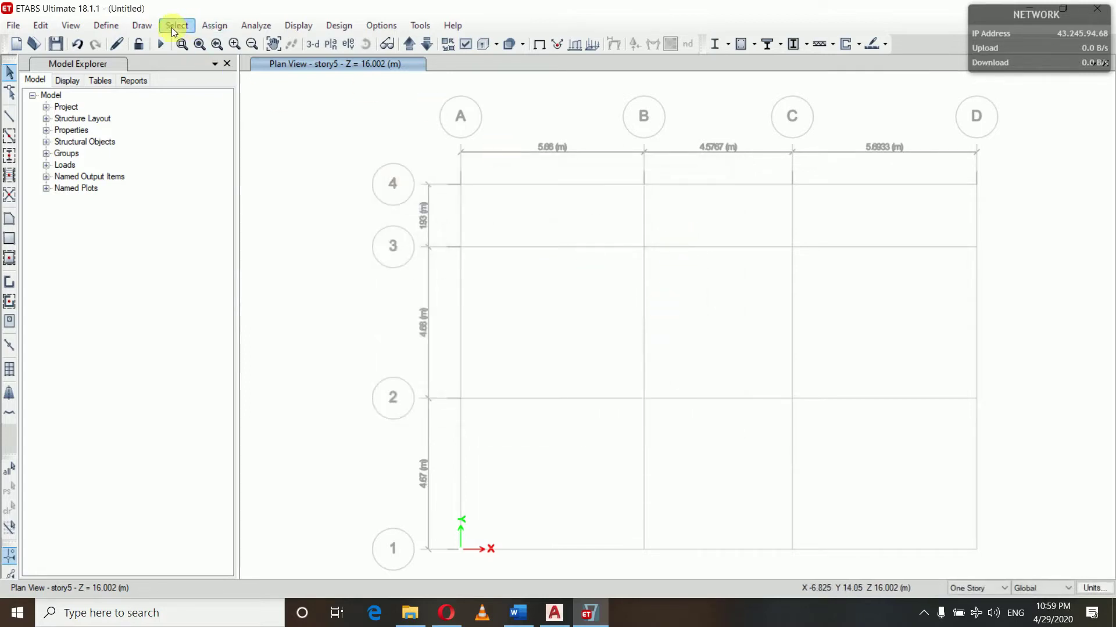
Step: Open the frame section property definitions
{"action": "left_click", "coordinate": [111, 26]}
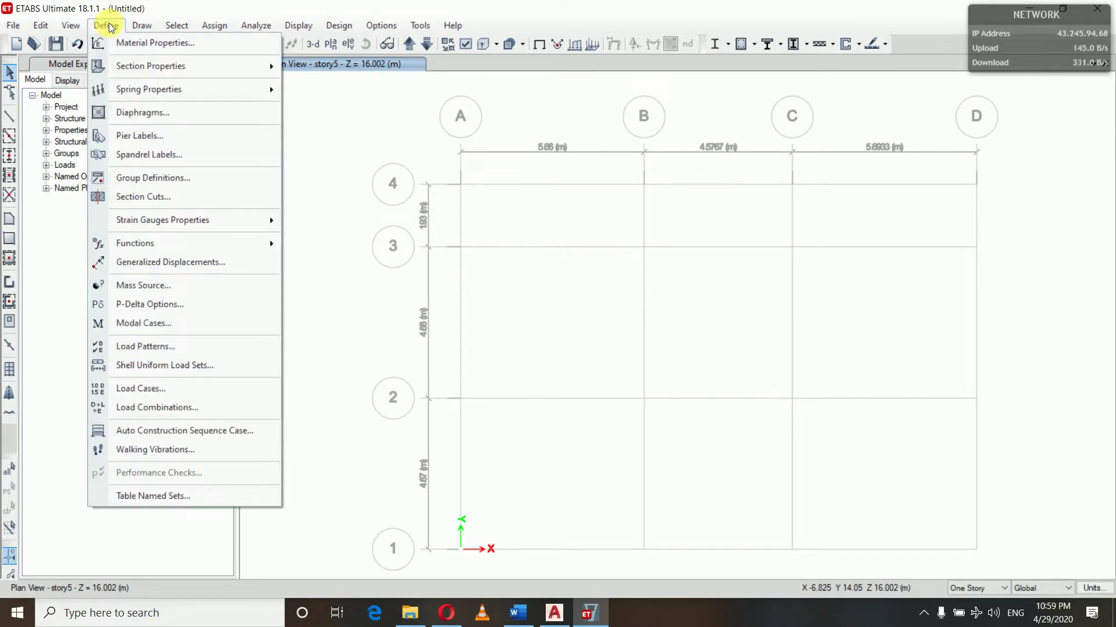
{"action": "mouse_move", "coordinate": [136, 68]}
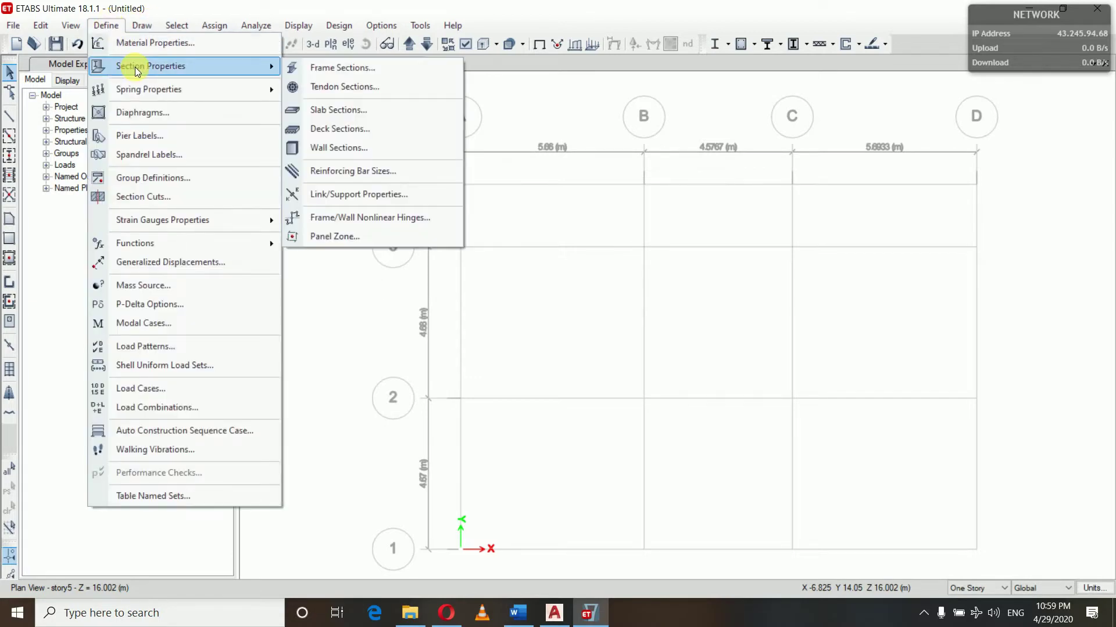
{"action": "left_click", "coordinate": [346, 67]}
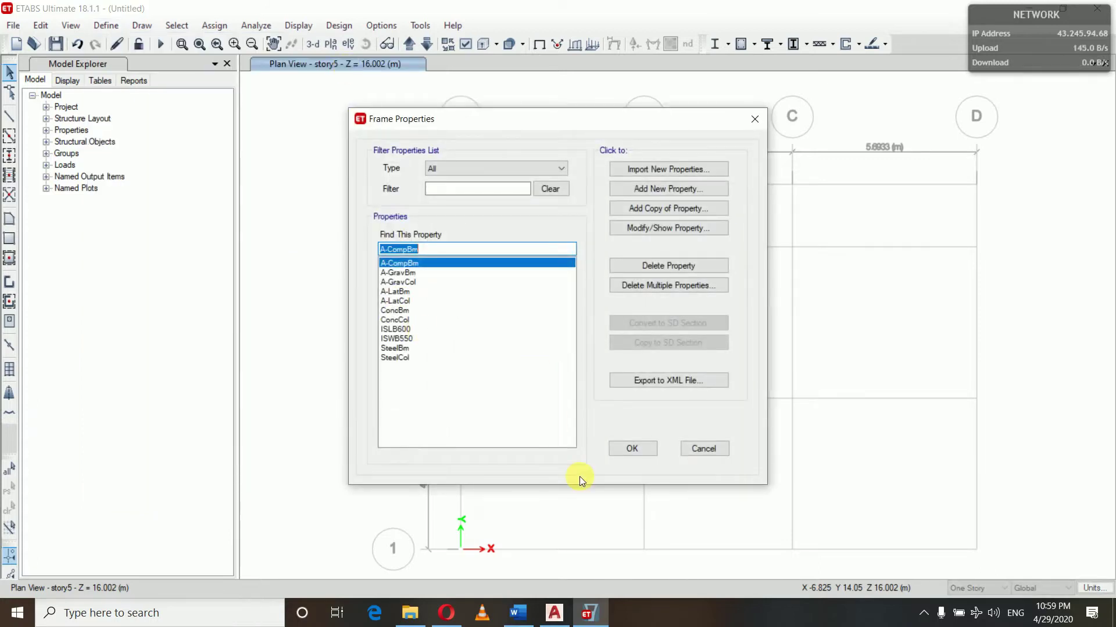
Step: Switch to the Word document to review the beam, column and secondary beam dimensions, and return to ETABS
{"action": "left_click", "coordinate": [519, 613]}
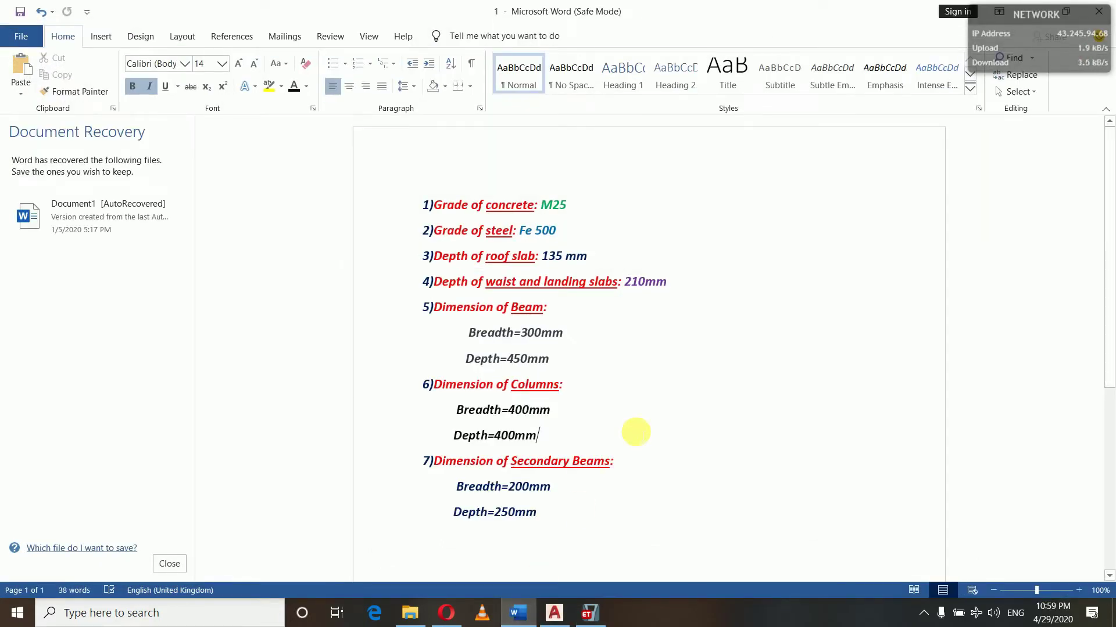
{"action": "left_click", "coordinate": [635, 432]}
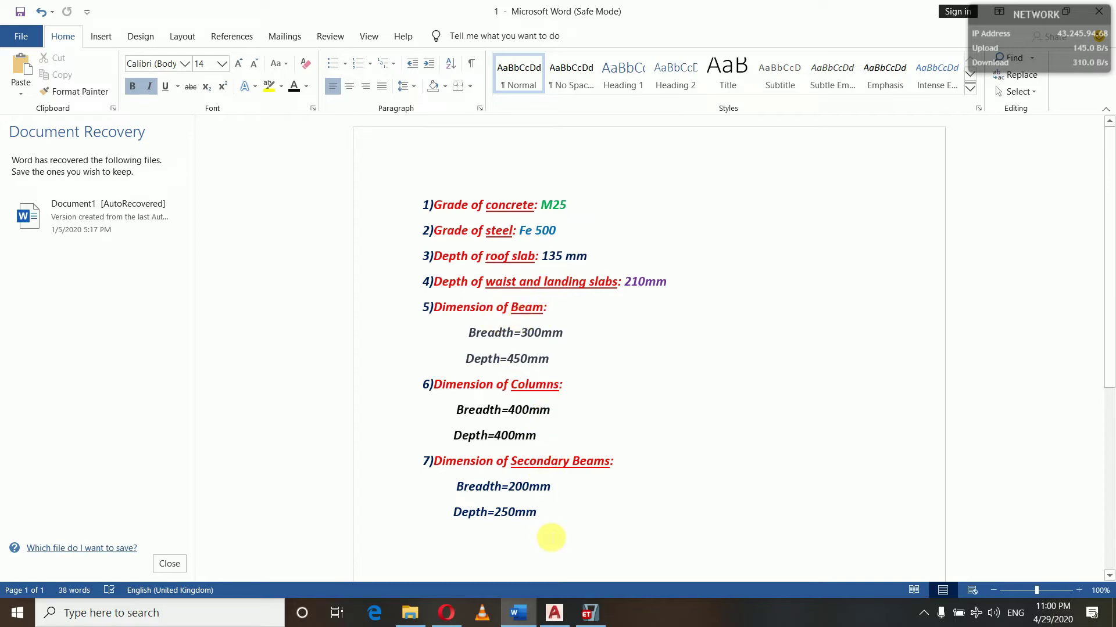
{"action": "left_click", "coordinate": [590, 618]}
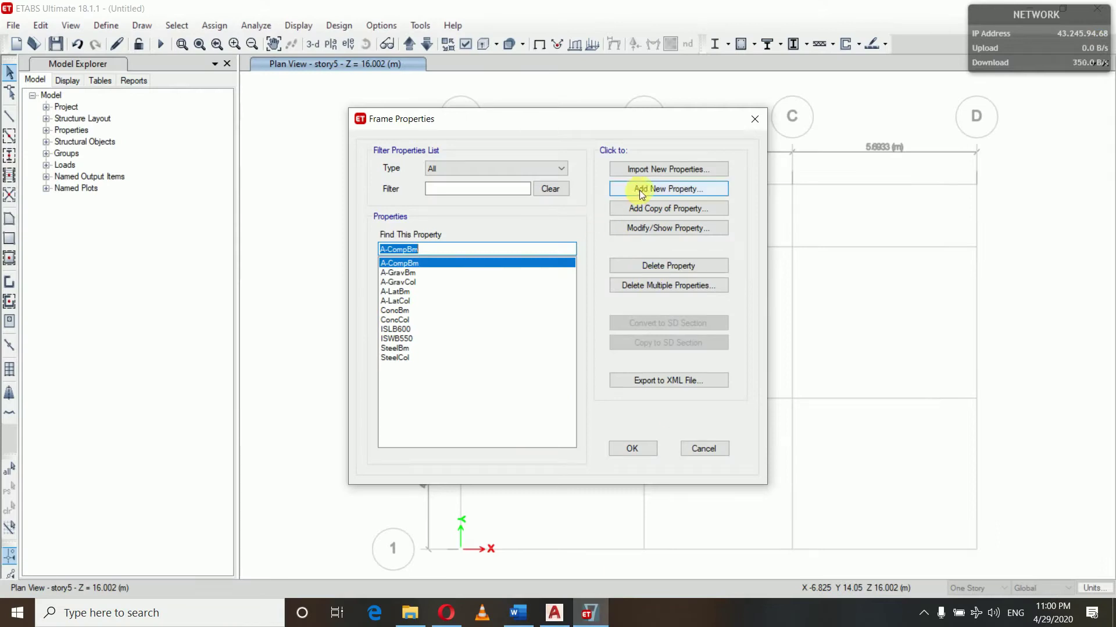
Step: Start a new frame section property with the Concrete Rectangular shape
{"action": "left_click", "coordinate": [655, 190]}
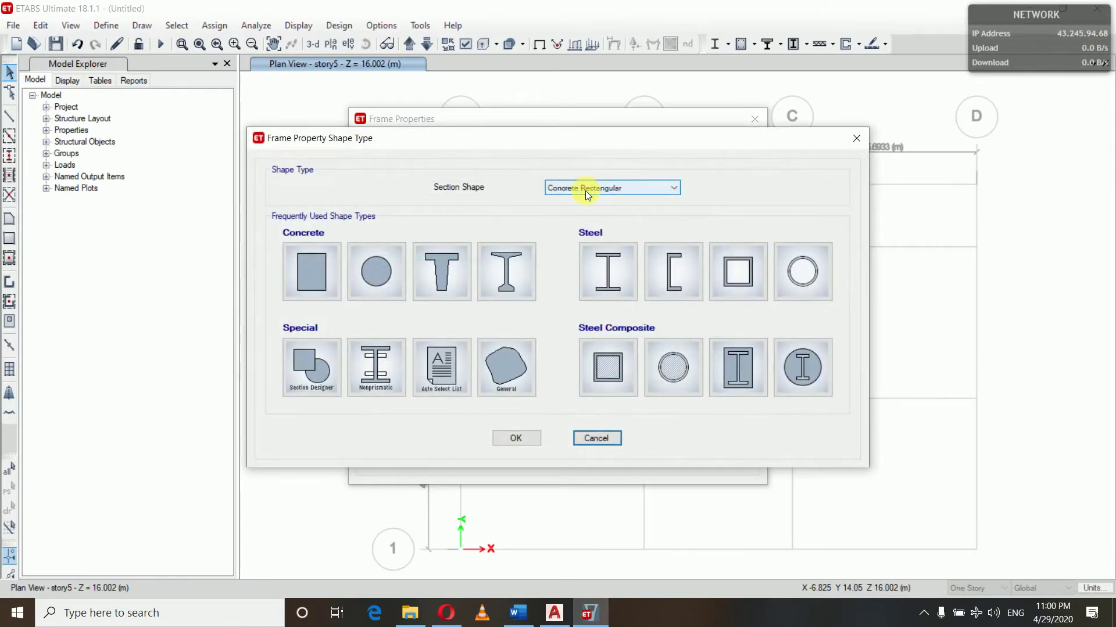
{"action": "left_click", "coordinate": [605, 190]}
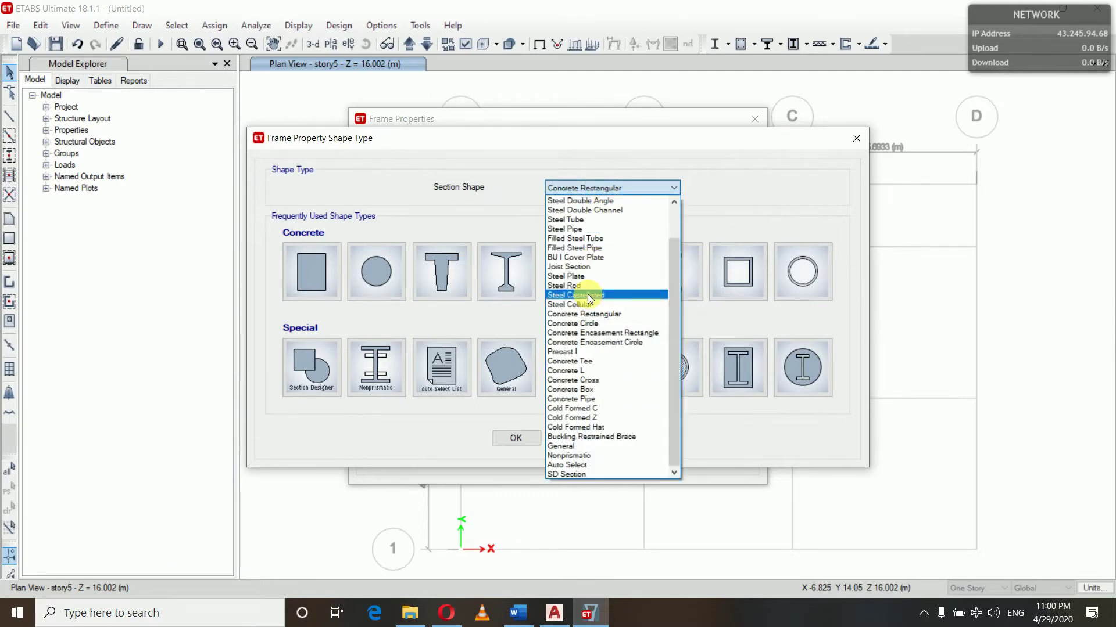
{"action": "left_click", "coordinate": [590, 313]}
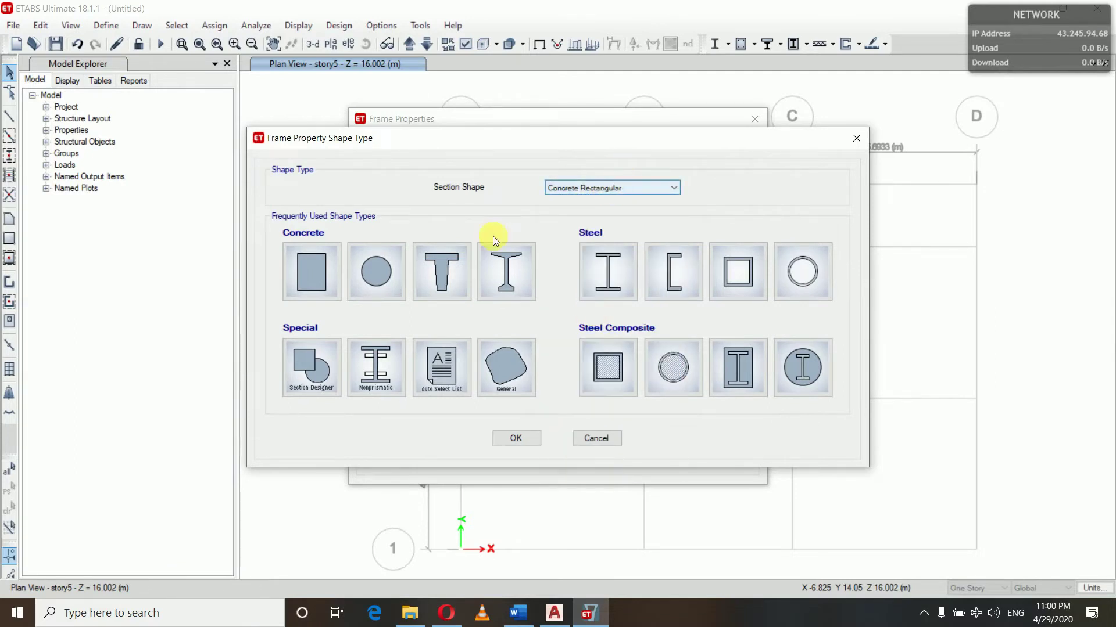
{"action": "left_click", "coordinate": [308, 270]}
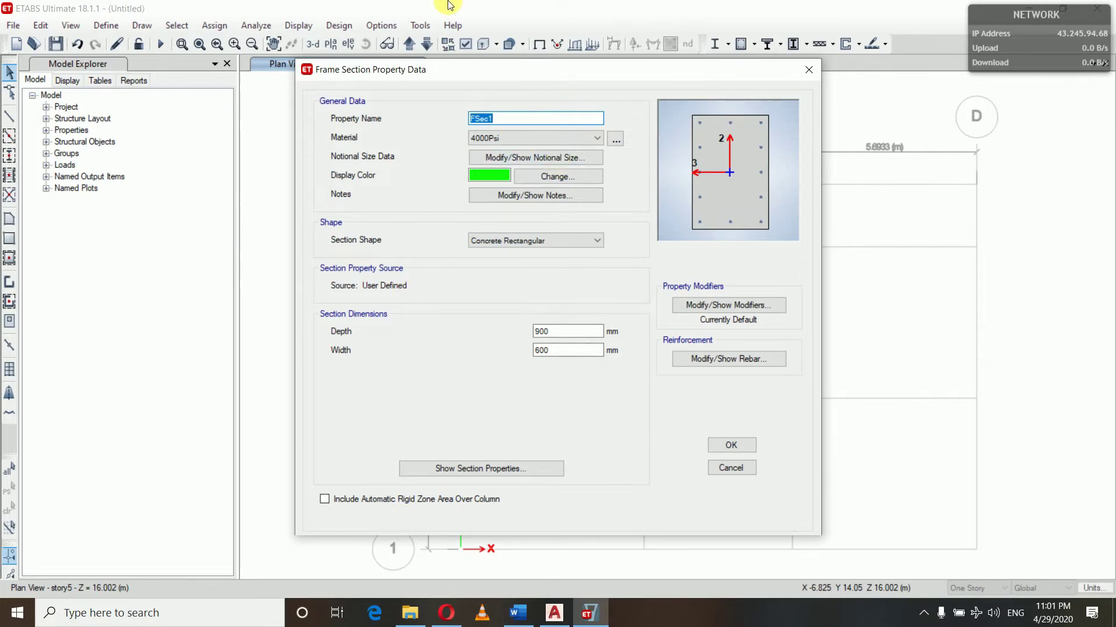
Step: Name the new frame section "beam 300*450" and assign it the M25 material
{"action": "type", "text": "beam"}
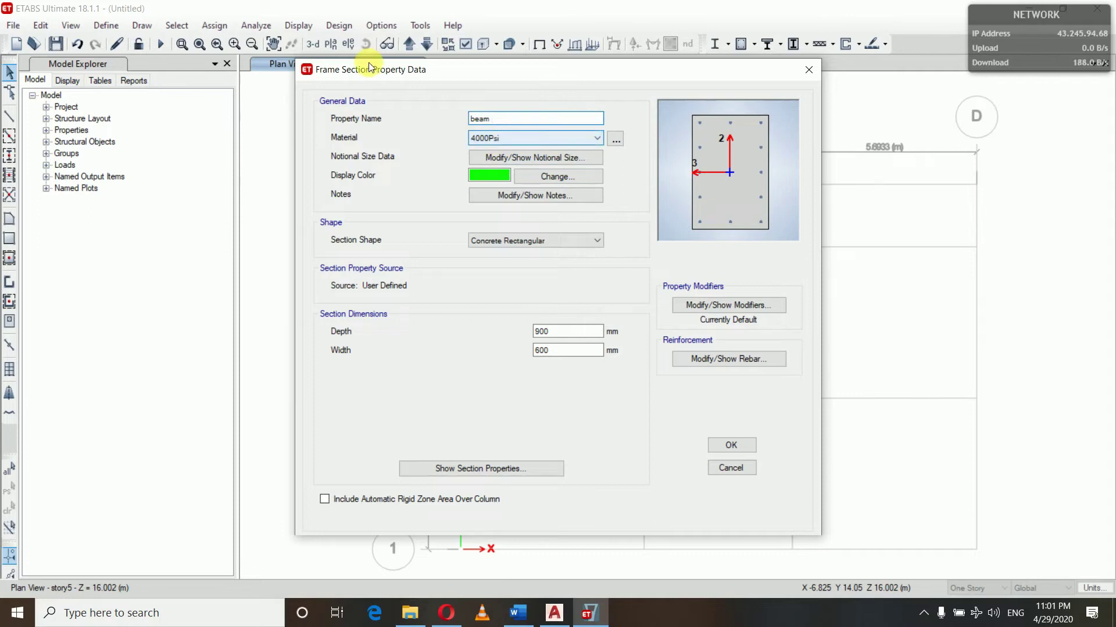
{"action": "left_click", "coordinate": [534, 615]}
{"action": "left_click", "coordinate": [526, 617]}
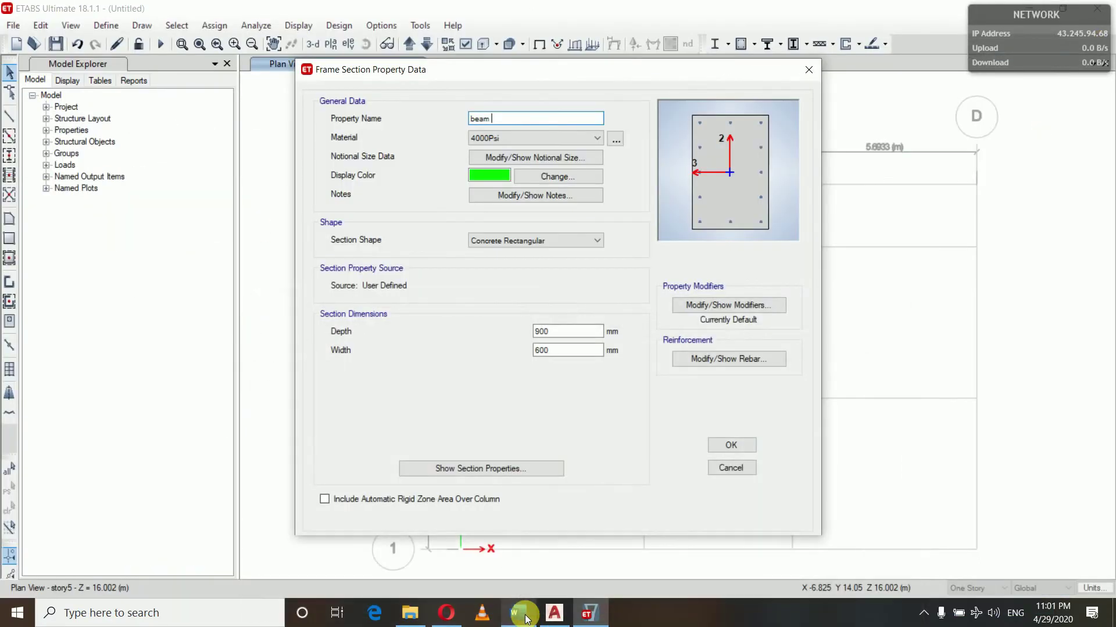
{"action": "type", "text": "300*450"}
{"action": "left_click", "coordinate": [580, 140]}
{"action": "left_click", "coordinate": [487, 186]}
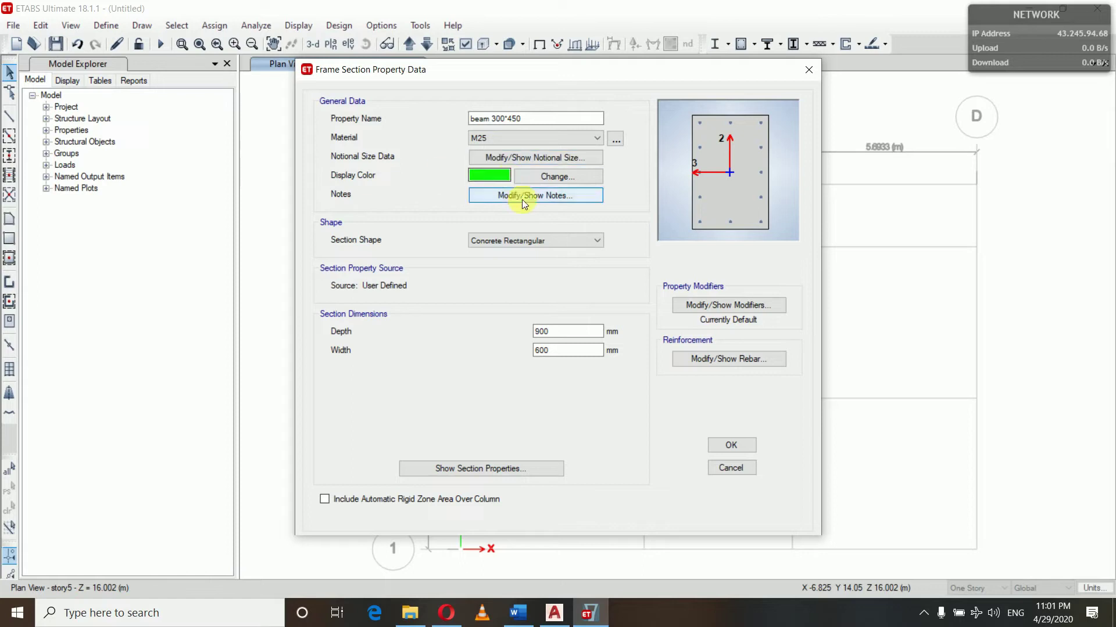
Step: Set the beam section's depth to 450 mm and its width to 300 mm
{"action": "left_click", "coordinate": [578, 334]}
{"action": "key", "text": "BackSpace"}
{"action": "key", "text": "BackSpace"}
{"action": "key", "text": "BackSpace"}
{"action": "type", "text": "450"}
{"action": "left_click", "coordinate": [555, 352]}
{"action": "key", "text": "BackSpace"}
{"action": "key", "text": "BackSpace"}
{"action": "key", "text": "BackSpace"}
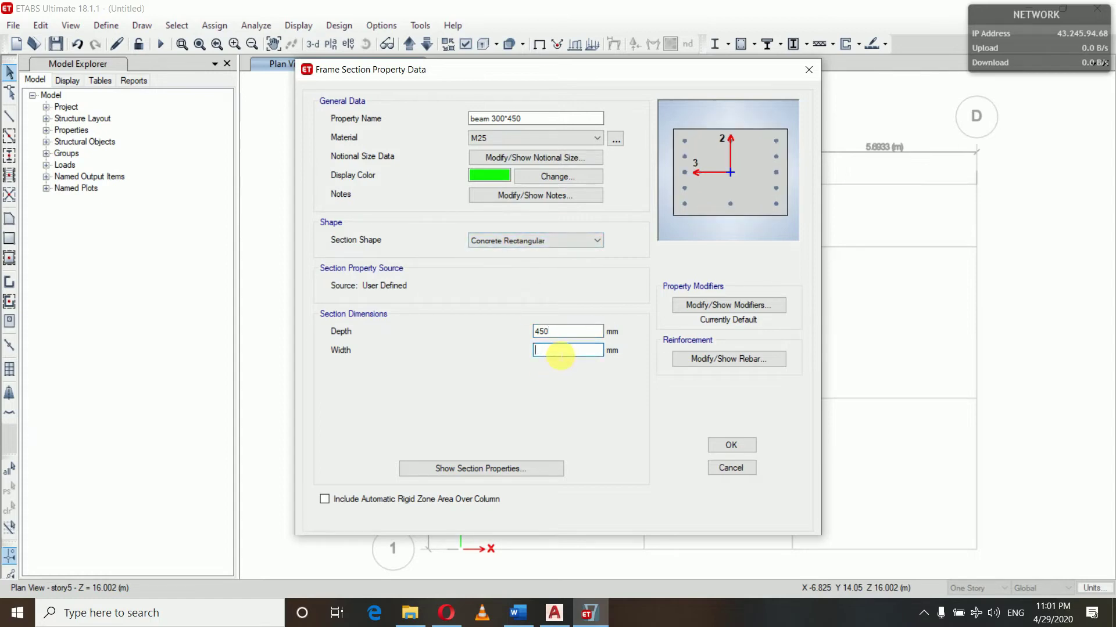
{"action": "type", "text": "300"}
Step: Set the beam's reinforcement to M3 Design Only (Beam), choose its longitudinal and confinement bar materials, and save the section
{"action": "left_click", "coordinate": [704, 360]}
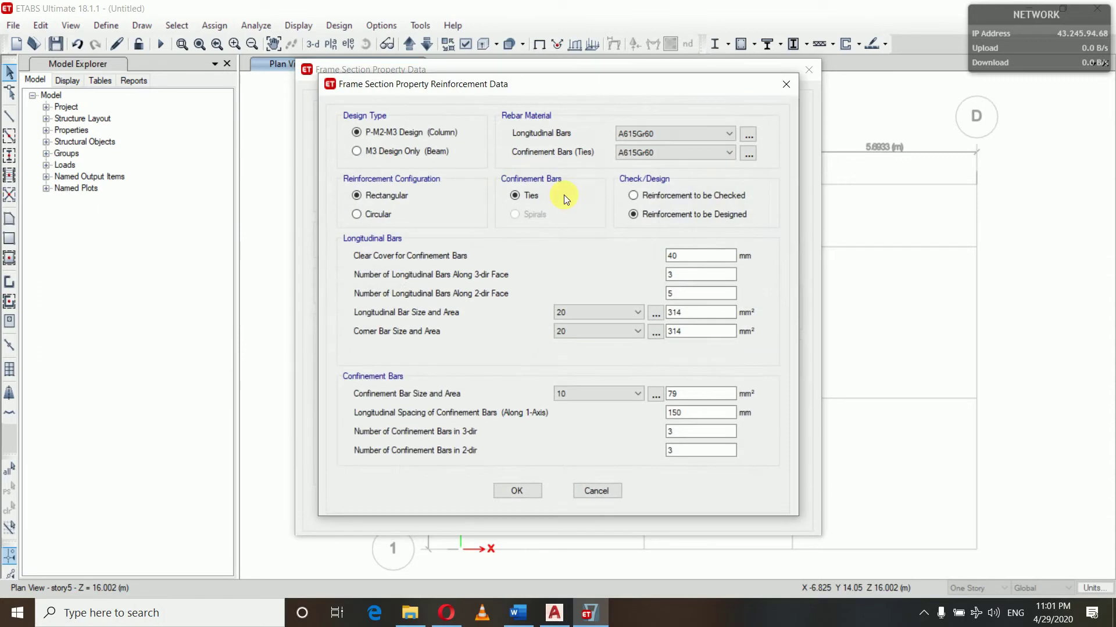
{"action": "left_click", "coordinate": [358, 151]}
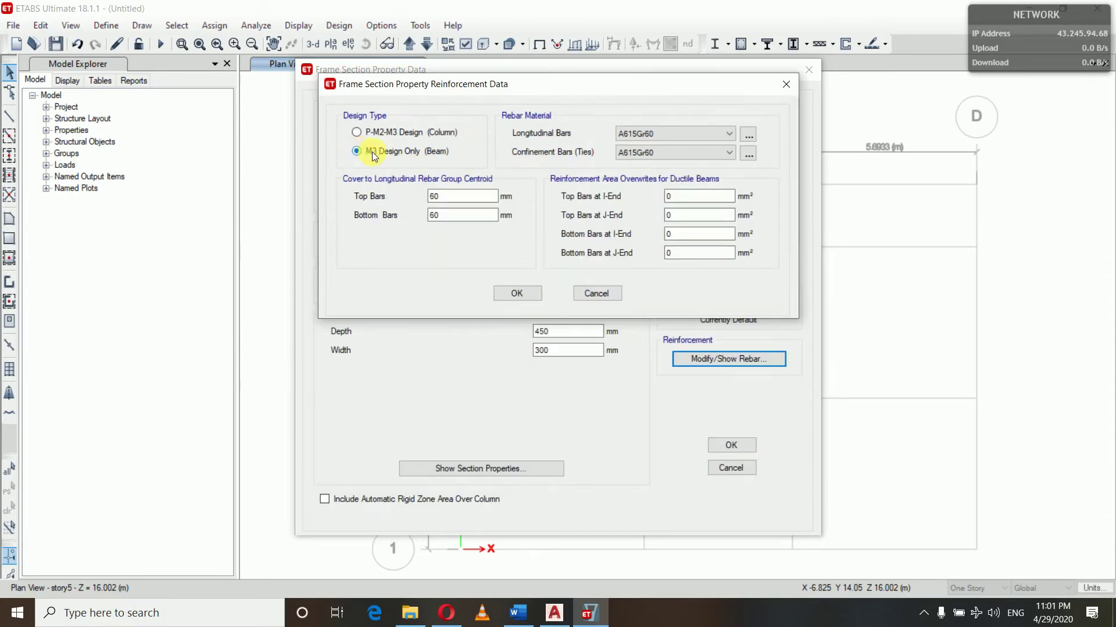
{"action": "left_click", "coordinate": [696, 133]}
{"action": "left_click", "coordinate": [677, 147]}
{"action": "left_click", "coordinate": [677, 150]}
{"action": "left_click", "coordinate": [676, 173]}
{"action": "left_click", "coordinate": [428, 216]}
{"action": "left_click", "coordinate": [516, 292]}
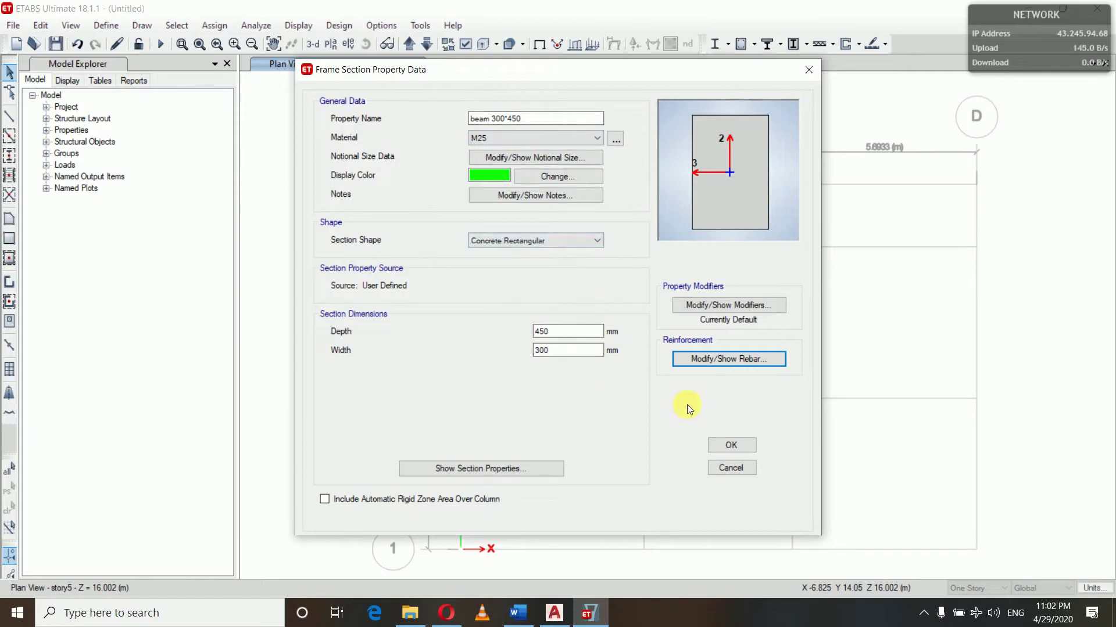
{"action": "left_click", "coordinate": [731, 445]}
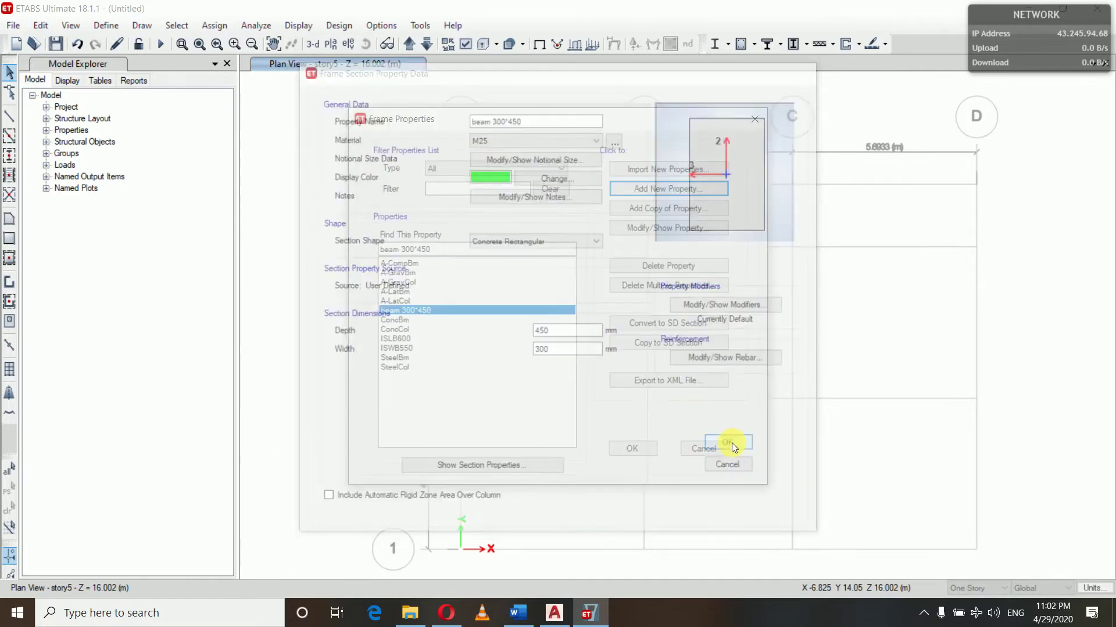
Step: Add a new frame section property with the Concrete Rectangular shape and enter "sec beam" as the start of its name
{"action": "left_click", "coordinate": [671, 189]}
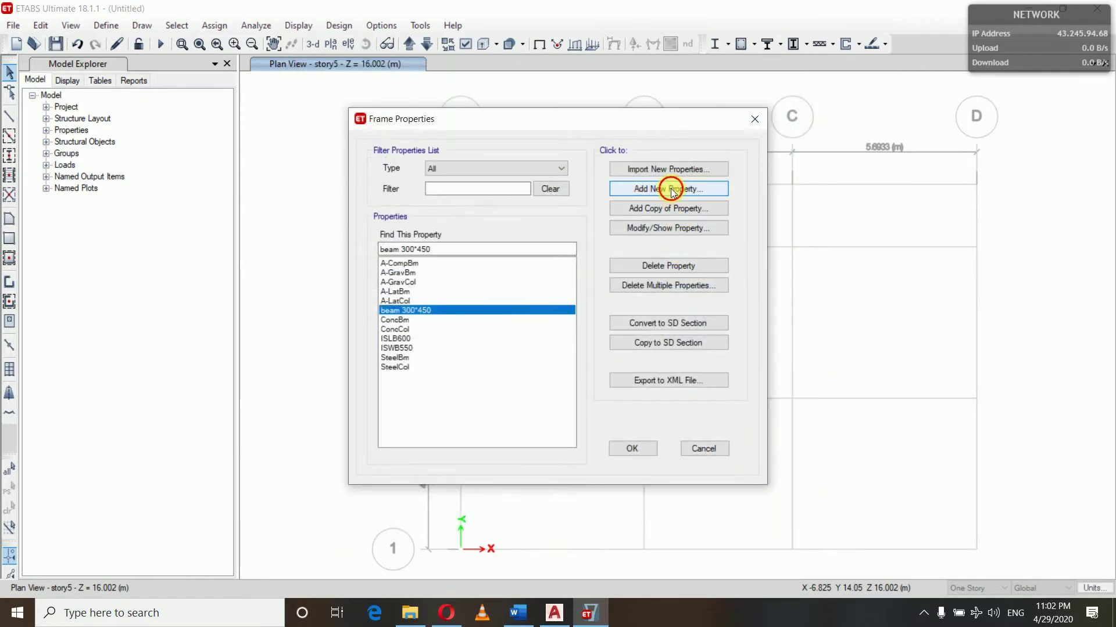
{"action": "left_click", "coordinate": [312, 256]}
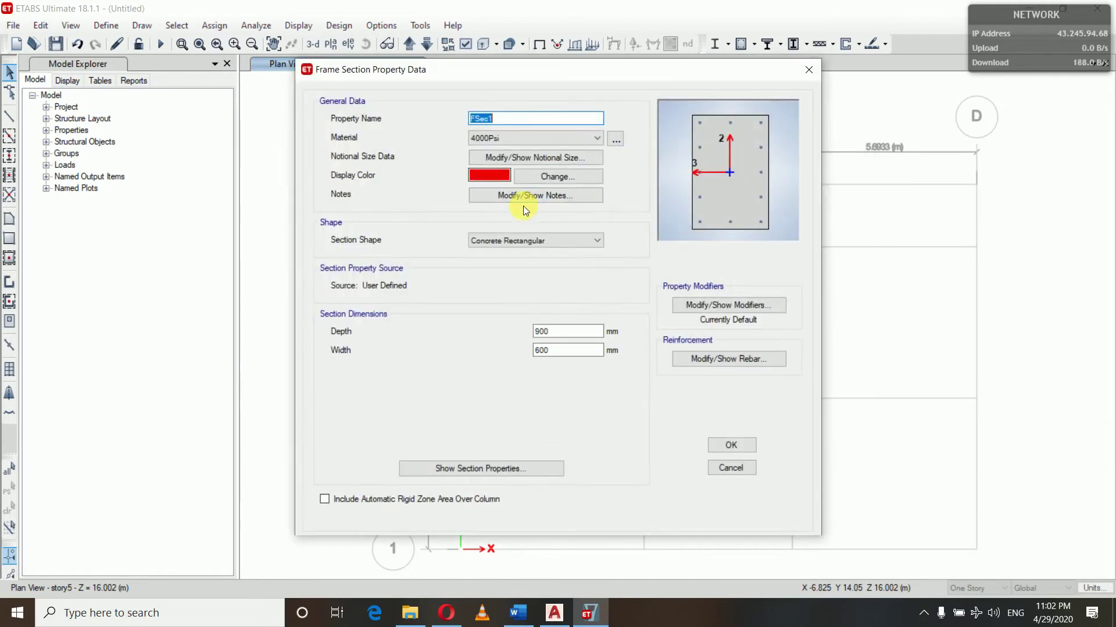
{"action": "type", "text": "sec"}
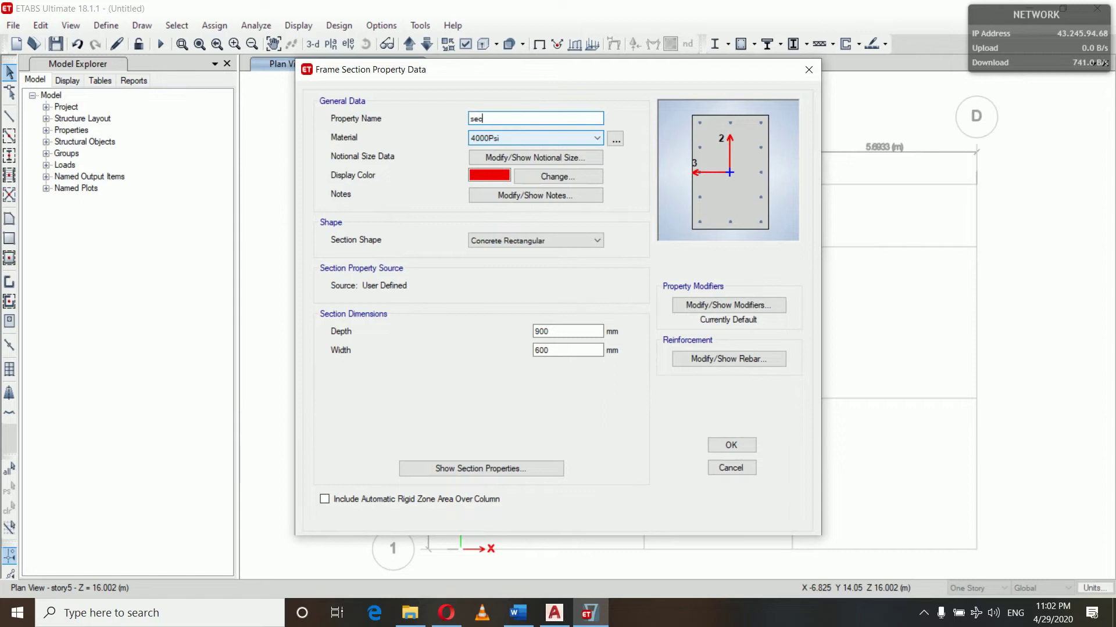
{"action": "type", "text": " beam"}
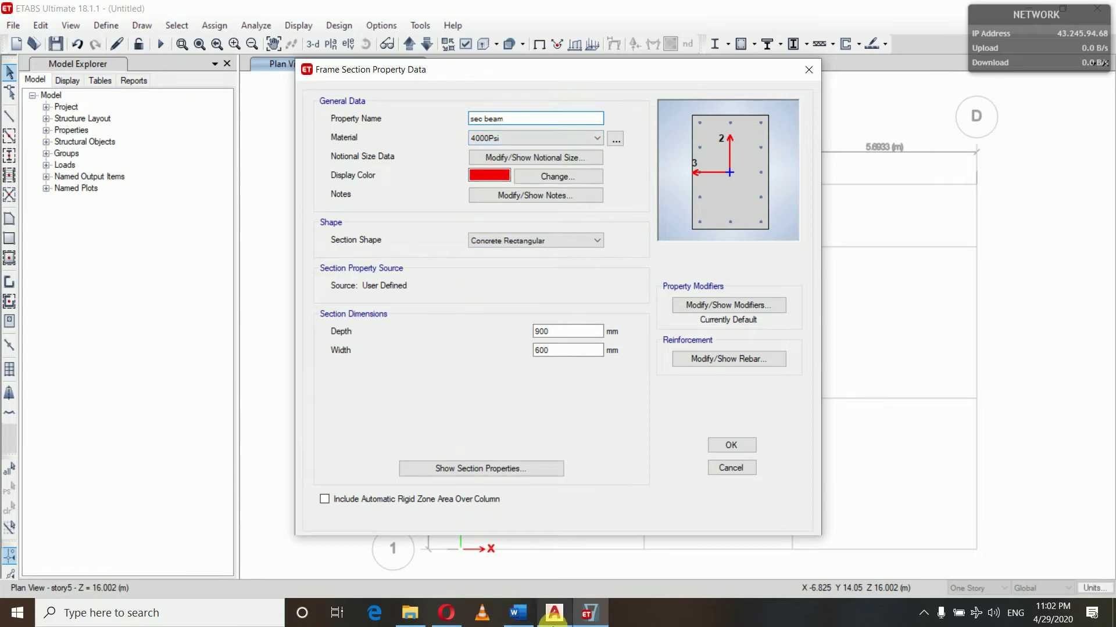
Step: Look up the secondary beam dimensions in the Word document and complete the section name in ETABS as "sec beam 200*250"
{"action": "left_click", "coordinate": [554, 614]}
{"action": "left_click", "coordinate": [554, 613]}
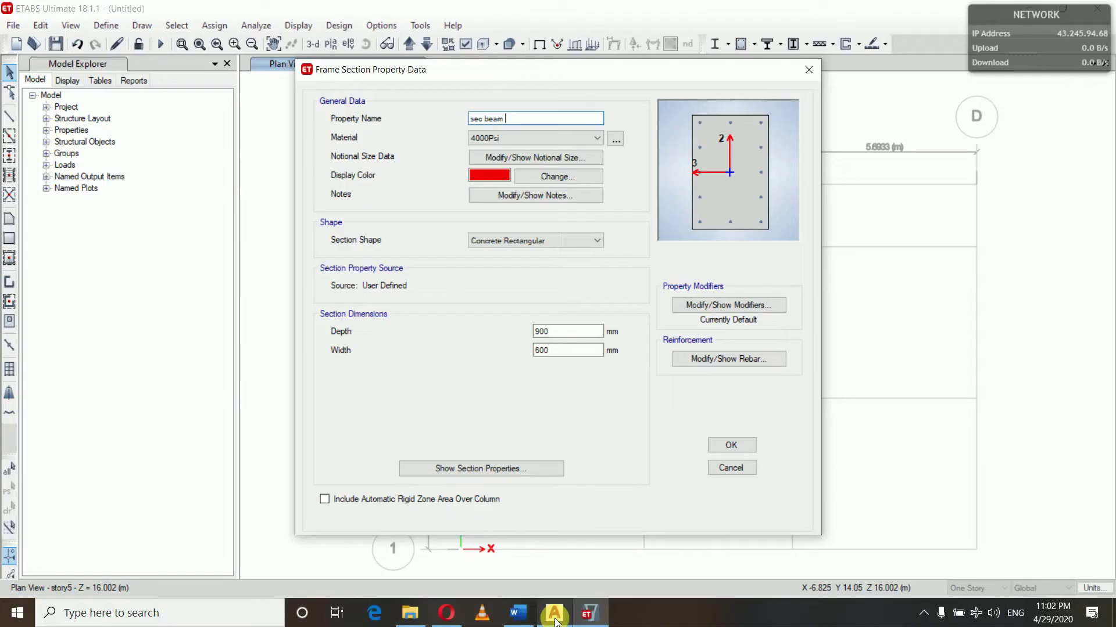
{"action": "left_click", "coordinate": [519, 614]}
{"action": "left_click", "coordinate": [533, 435]}
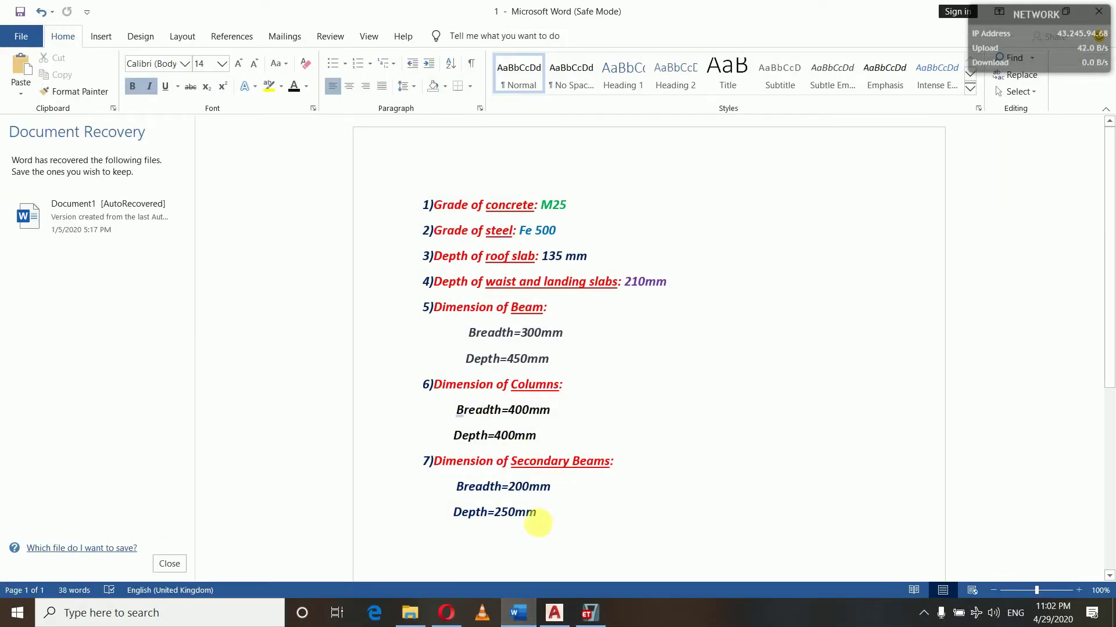
{"action": "left_click", "coordinate": [587, 613]}
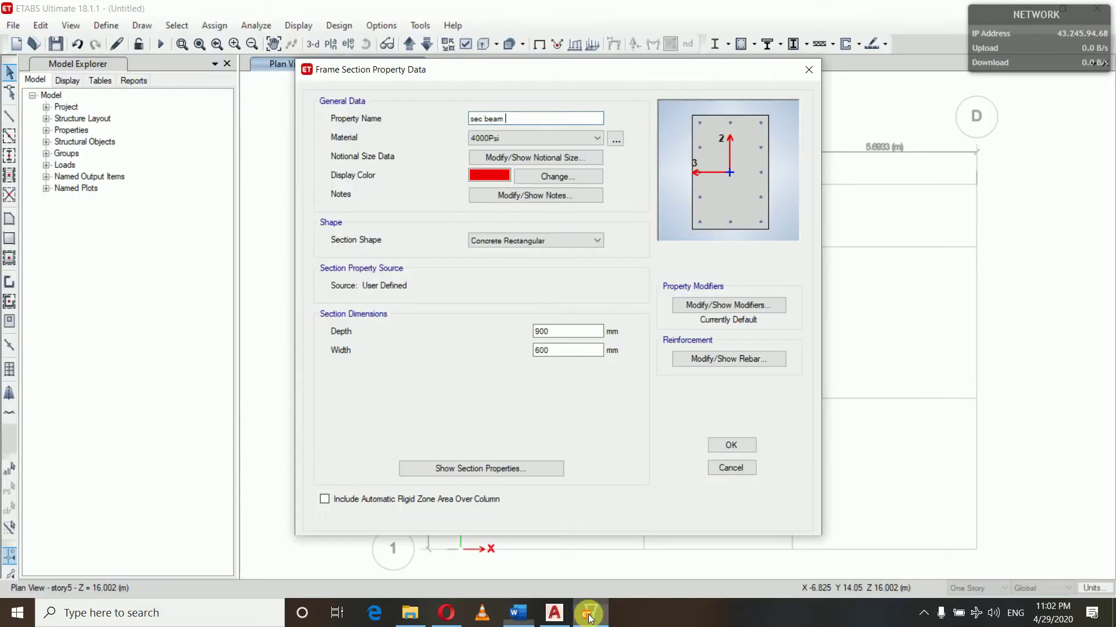
{"action": "type", "text": "200*250"}
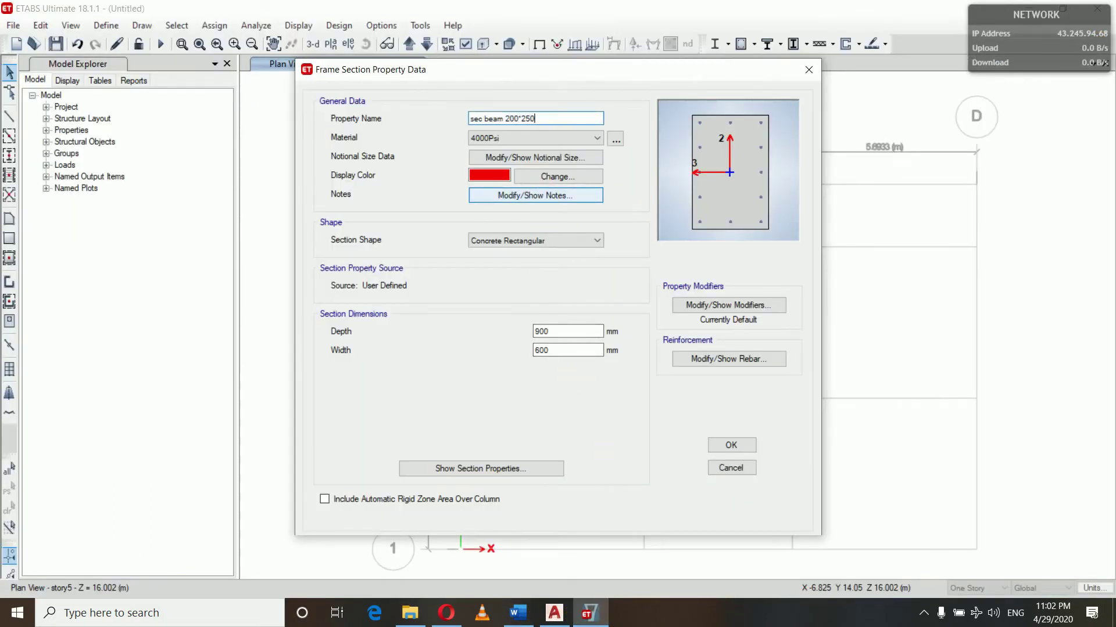
Step: Assign the M25 material to the secondary beam section and set its depth to 250 mm and width to 200 mm
{"action": "left_click", "coordinate": [507, 136]}
{"action": "left_click", "coordinate": [498, 188]}
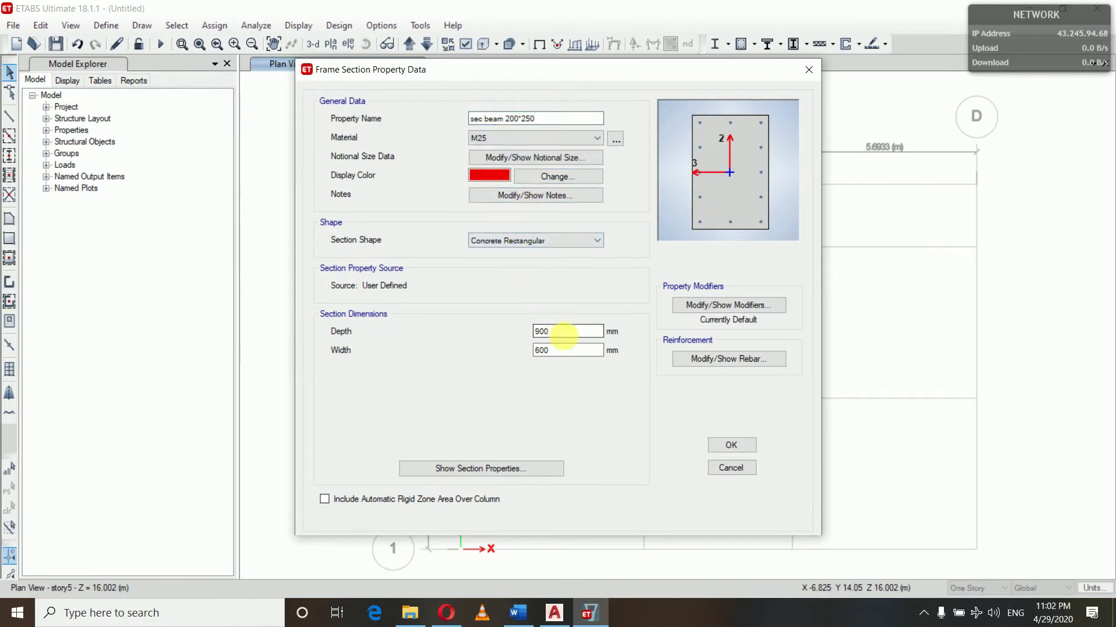
{"action": "key", "text": "BackSpace"}
{"action": "key", "text": "BackSpace"}
{"action": "type", "text": "25"}
{"action": "key", "text": "Tab"}
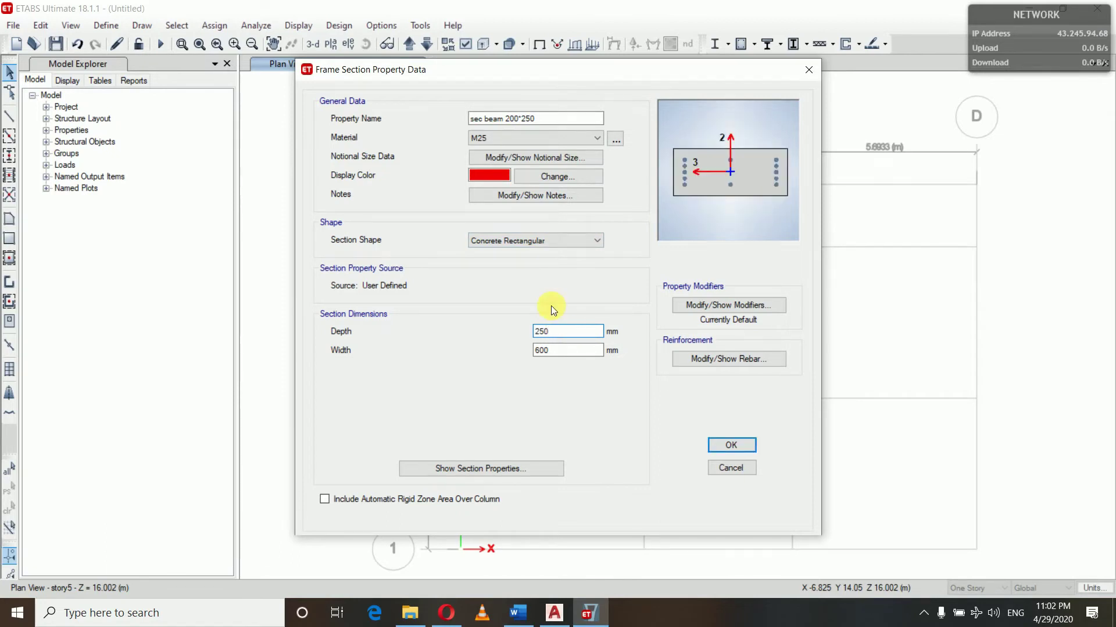
{"action": "left_click", "coordinate": [557, 351]}
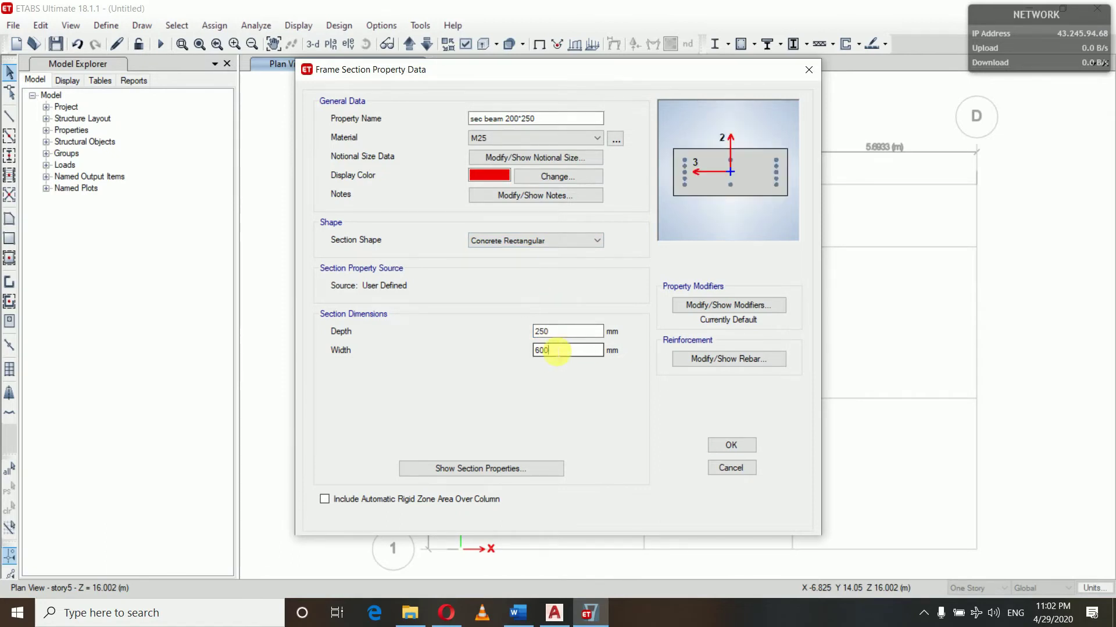
{"action": "type", "text": "2"}
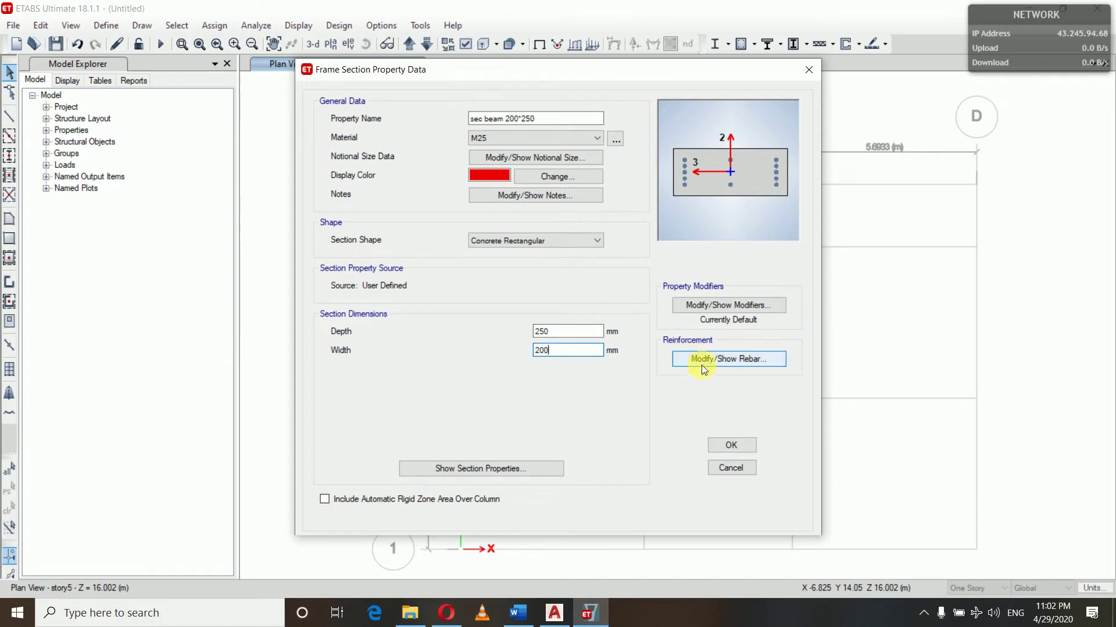
Step: Set the secondary beam's reinforcement to M3 Design Only (Beam) with HYSD500 longitudinal and confinement bars, and save the section
{"action": "left_click", "coordinate": [717, 358]}
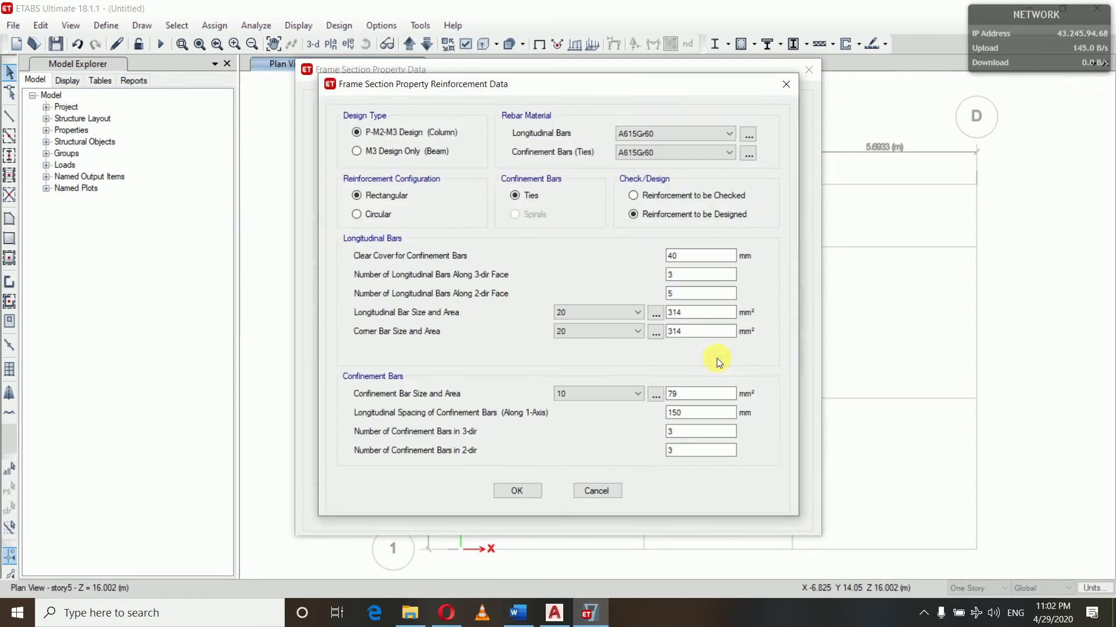
{"action": "left_click", "coordinate": [356, 151]}
{"action": "left_click", "coordinate": [693, 138]}
{"action": "left_click", "coordinate": [677, 156]}
{"action": "left_click", "coordinate": [677, 152]}
{"action": "left_click", "coordinate": [677, 176]}
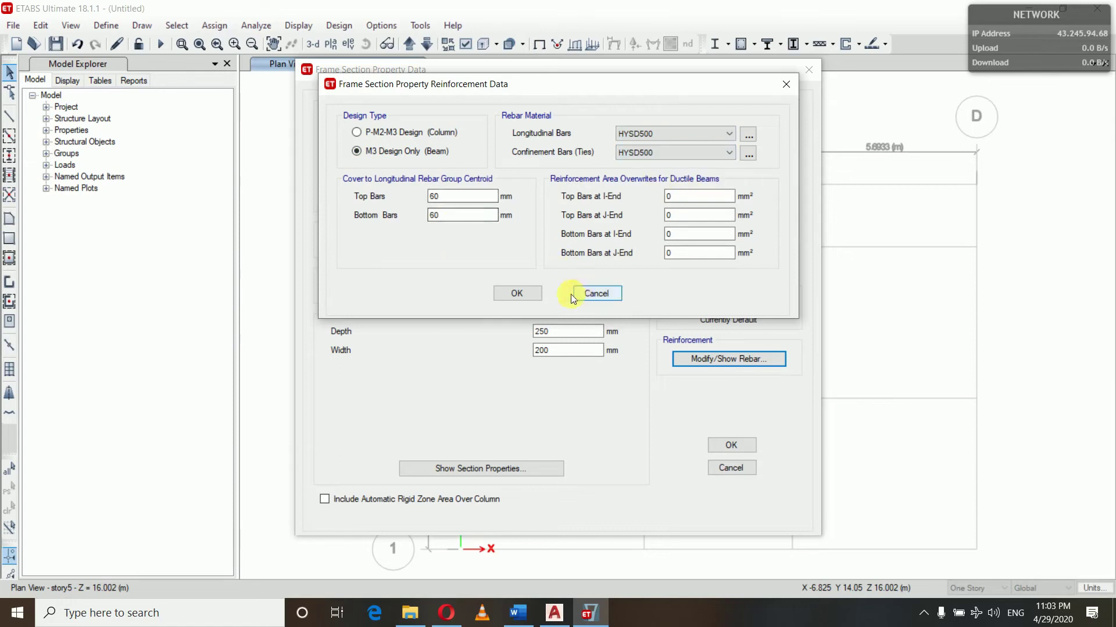
{"action": "left_click", "coordinate": [516, 294]}
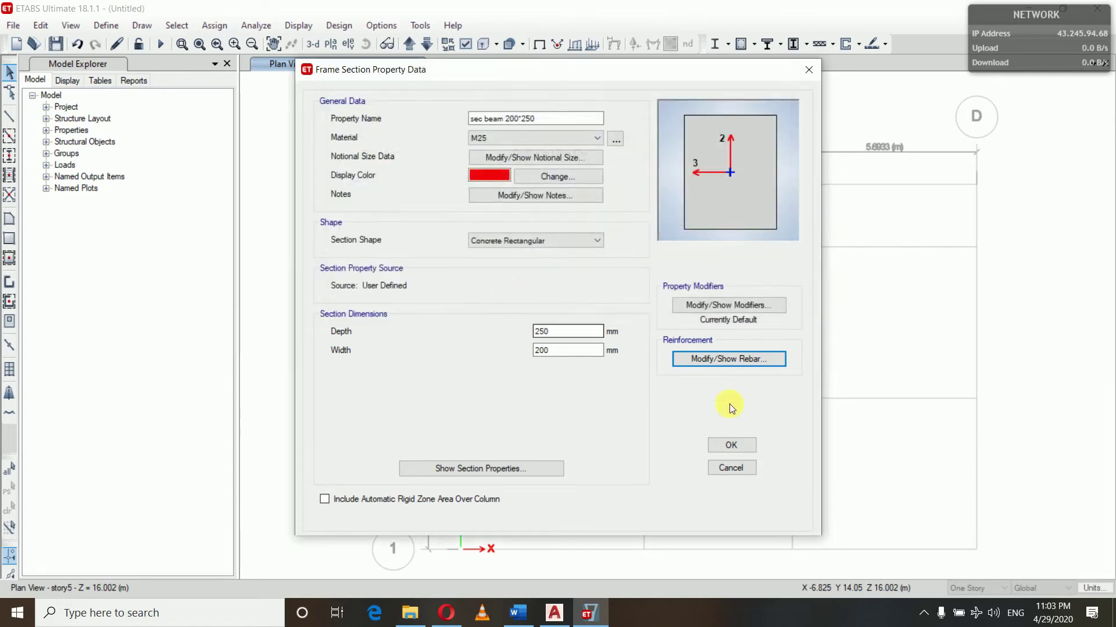
{"action": "left_click", "coordinate": [722, 446]}
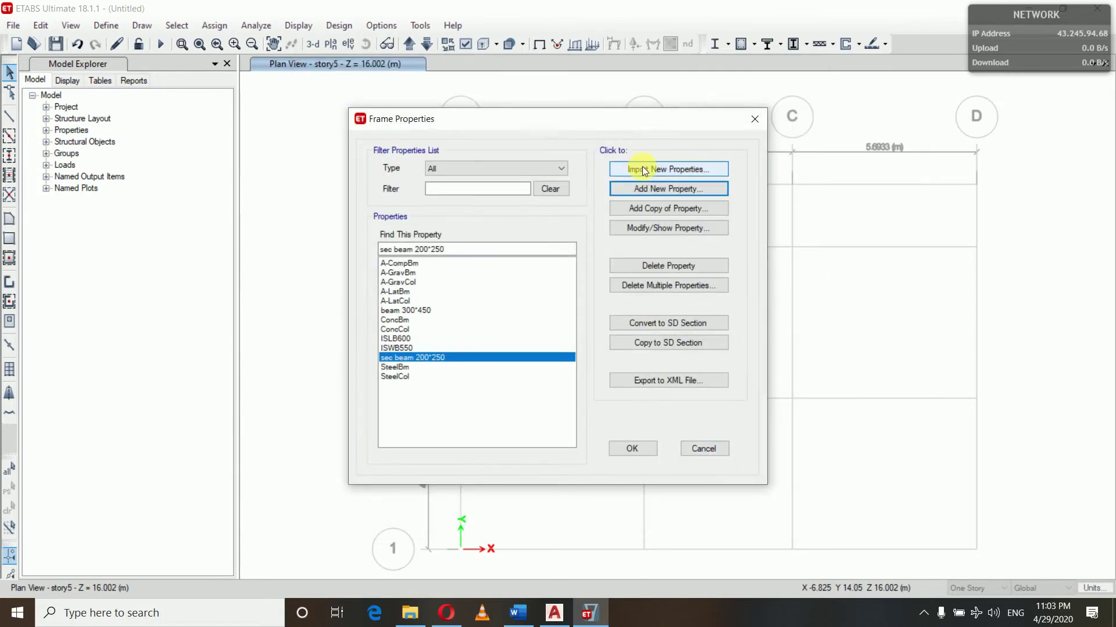
Step: Add a new Concrete Rectangular frame section named "col 400*400" and assign it the M25 material
{"action": "left_click", "coordinate": [644, 189]}
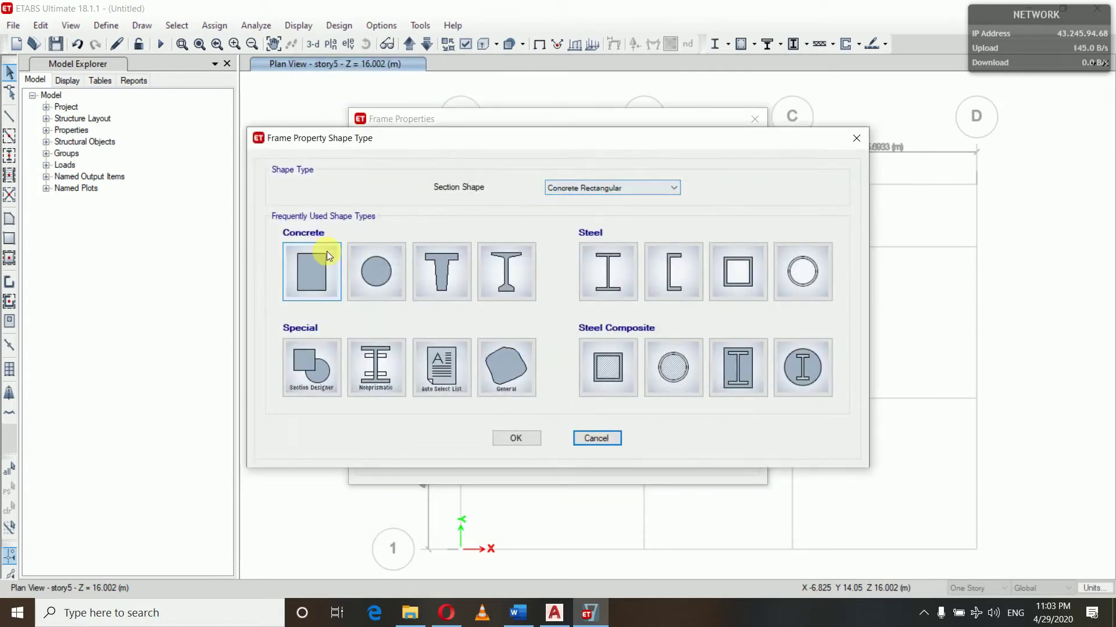
{"action": "left_click", "coordinate": [313, 269]}
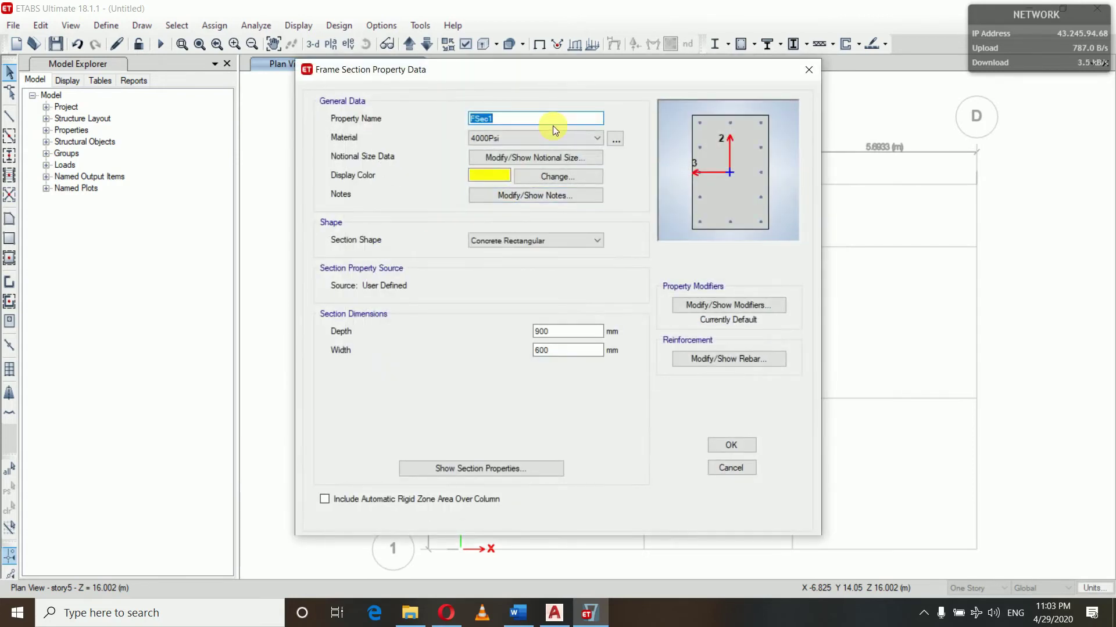
{"action": "type", "text": "col 400*400"}
{"action": "left_click", "coordinate": [532, 138]}
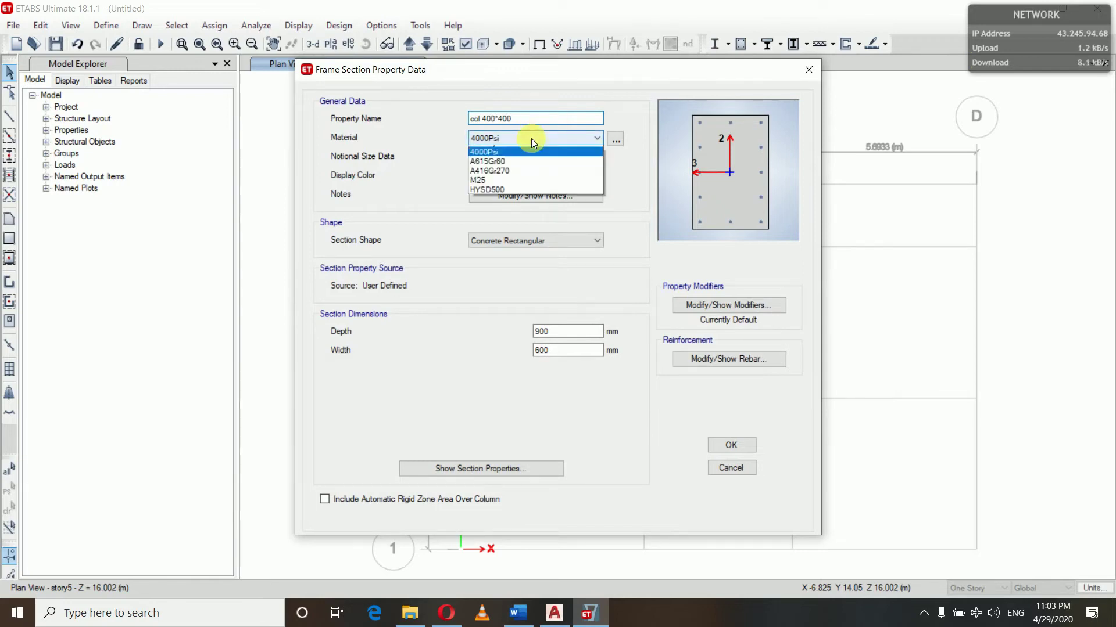
{"action": "left_click", "coordinate": [493, 186]}
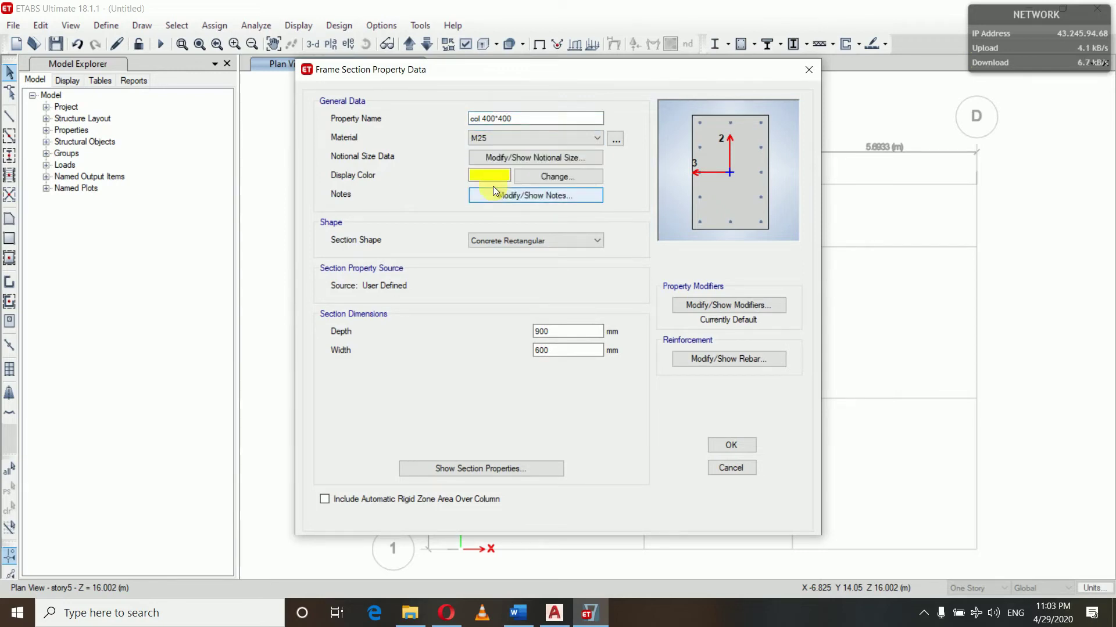
Step: Set the column section's depth and width to 400 mm each
{"action": "left_click", "coordinate": [569, 336]}
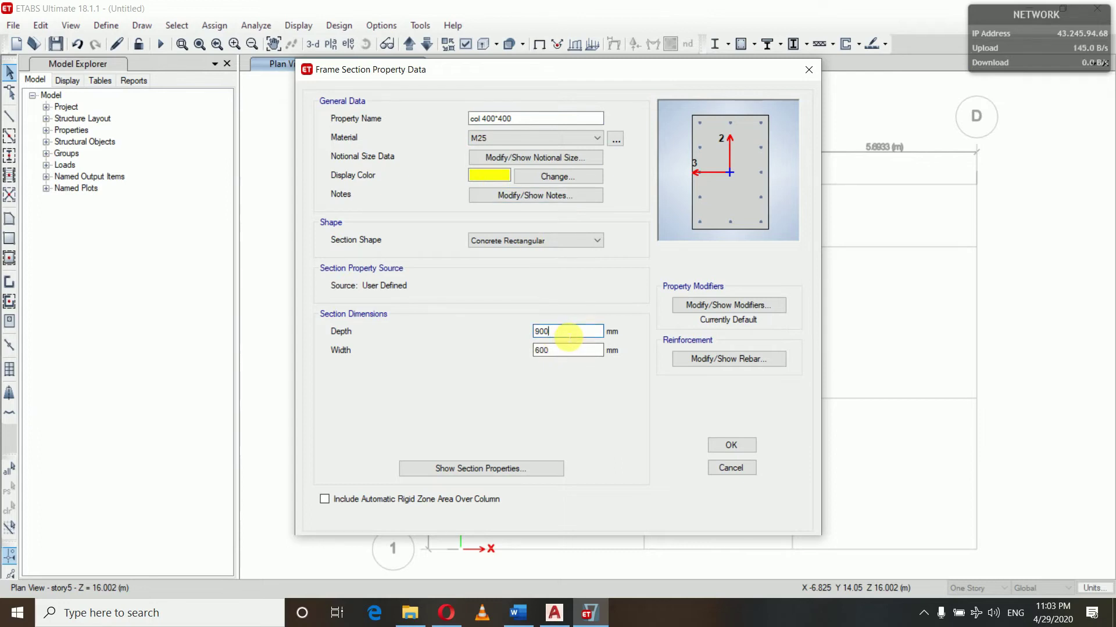
{"action": "key", "text": "BackSpace"}
{"action": "key", "text": "BackSpace"}
{"action": "type", "text": "4"}
{"action": "left_click", "coordinate": [568, 357]}
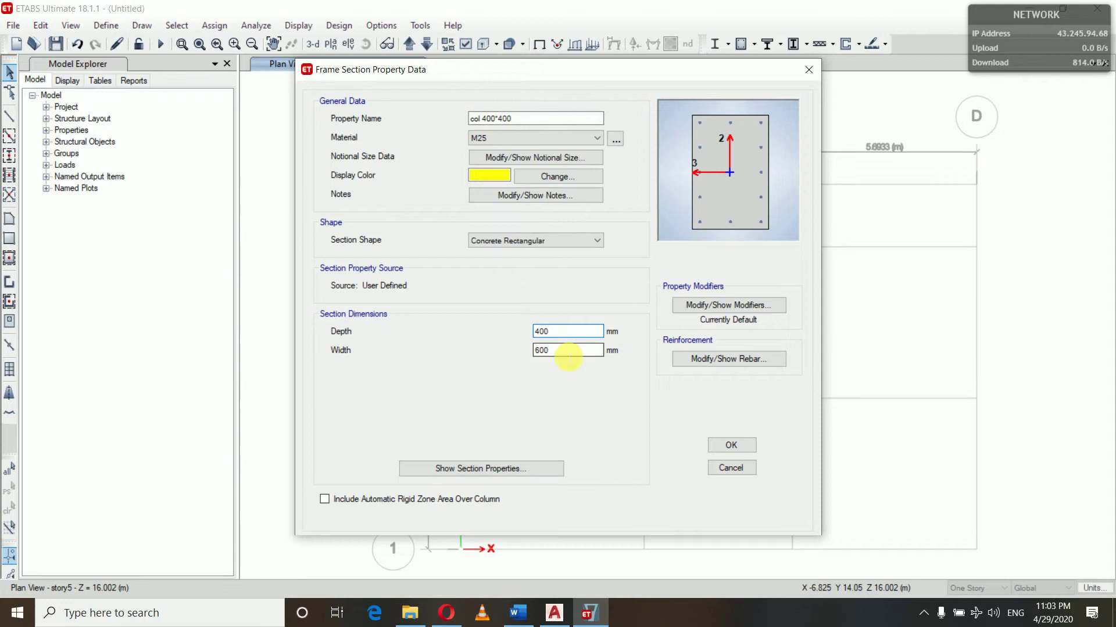
{"action": "key", "text": "BackSpace"}
{"action": "key", "text": "BackSpace"}
{"action": "key", "text": "BackSpace"}
{"action": "type", "text": "4"}
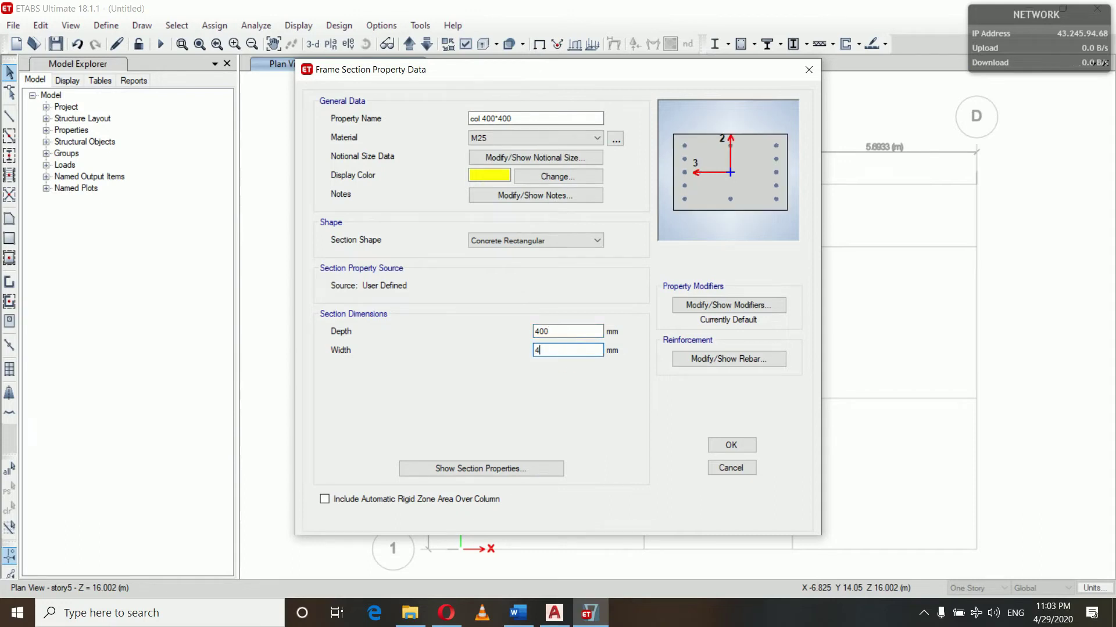
Step: Choose HYSD500 for the column's longitudinal and confinement bars and save the section
{"action": "left_click", "coordinate": [697, 360]}
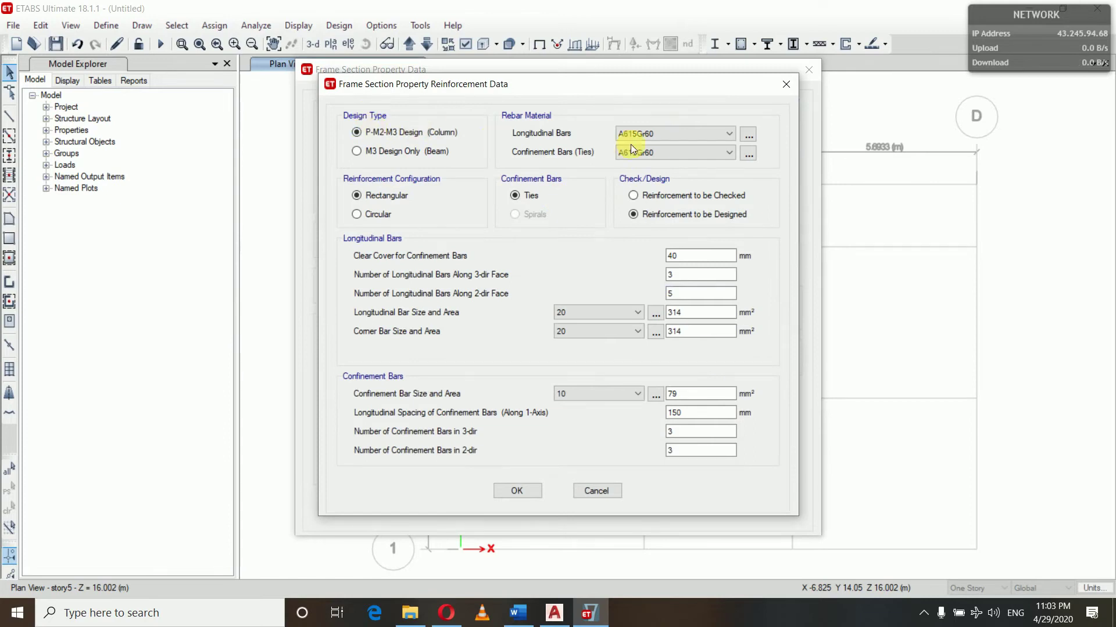
{"action": "left_click", "coordinate": [668, 131]}
{"action": "left_click", "coordinate": [664, 156]}
{"action": "left_click", "coordinate": [664, 152]}
{"action": "left_click", "coordinate": [664, 175]}
{"action": "left_click", "coordinate": [513, 490]}
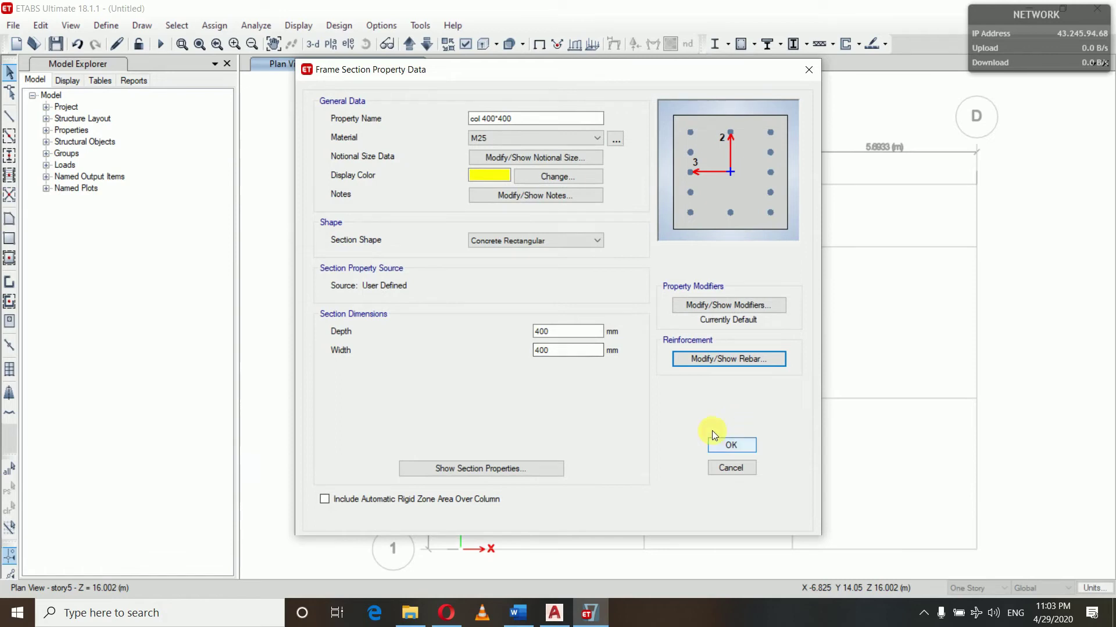
{"action": "left_click", "coordinate": [740, 447]}
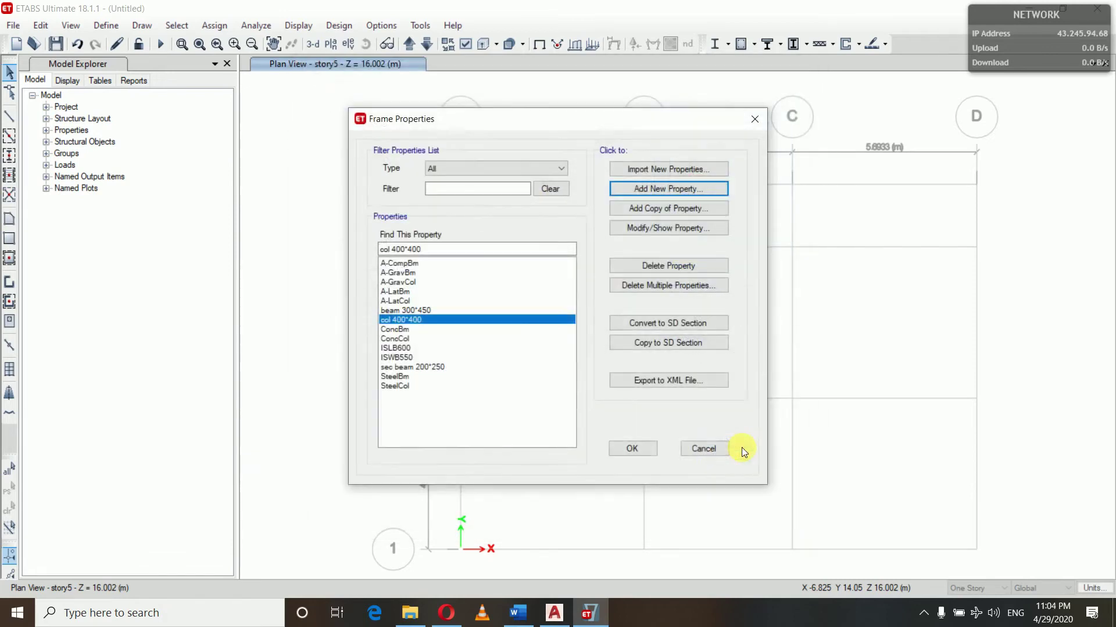
Step: Check the member dimensions in the Word document, return to ETABS and accept the defined frame properties
{"action": "left_click", "coordinate": [518, 613]}
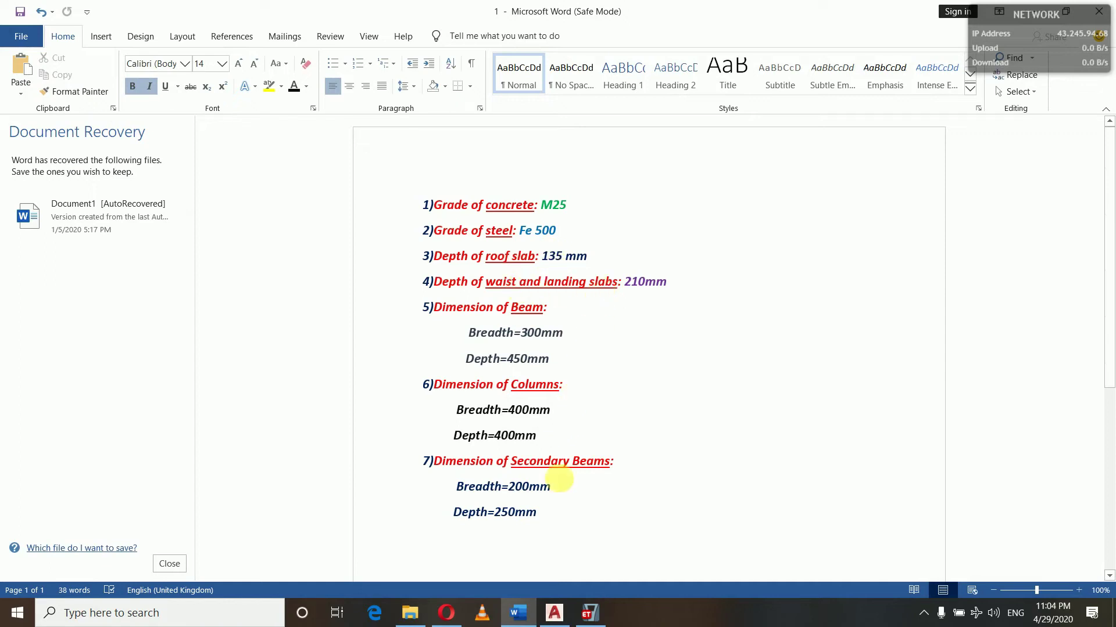
{"action": "left_click", "coordinate": [590, 613]}
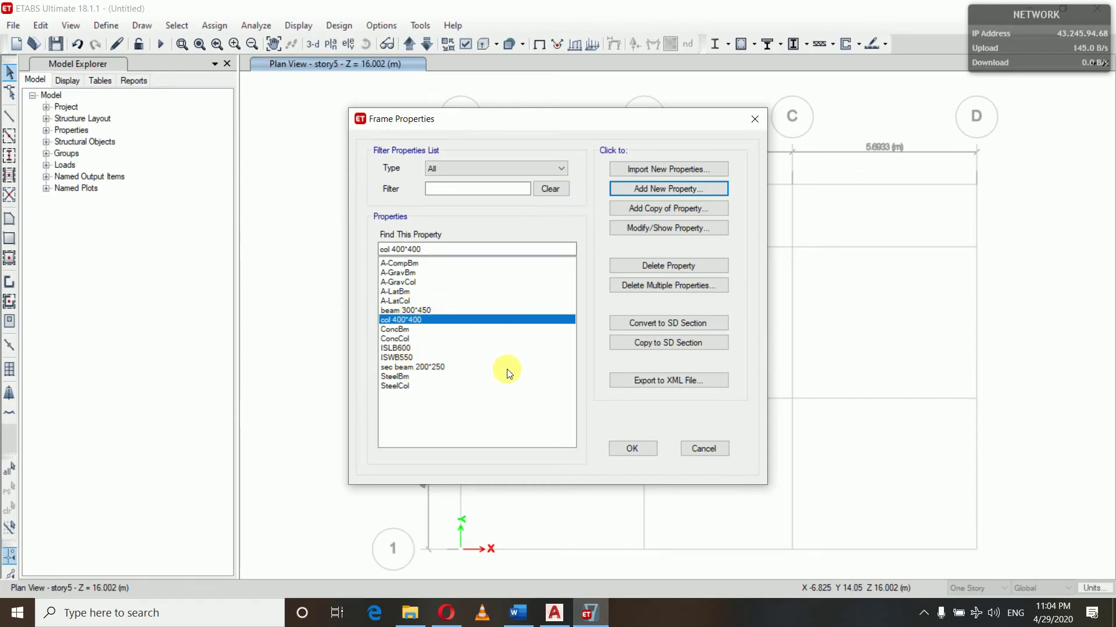
{"action": "left_click", "coordinate": [635, 449]}
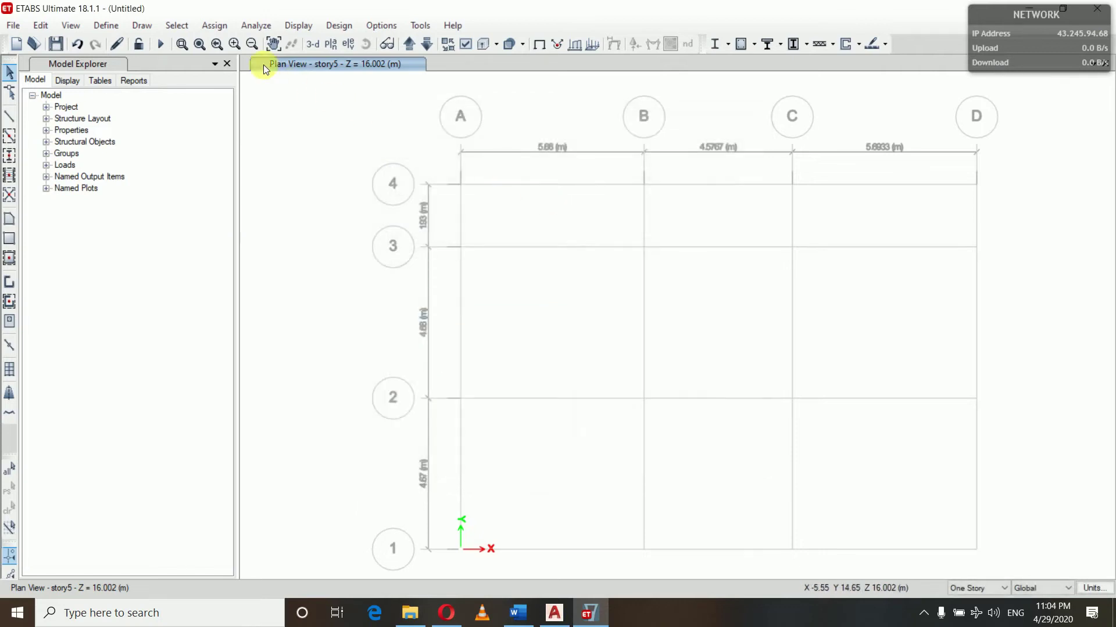
Step: Add a new slab property named "roof slab 135"
{"action": "left_click", "coordinate": [114, 25]}
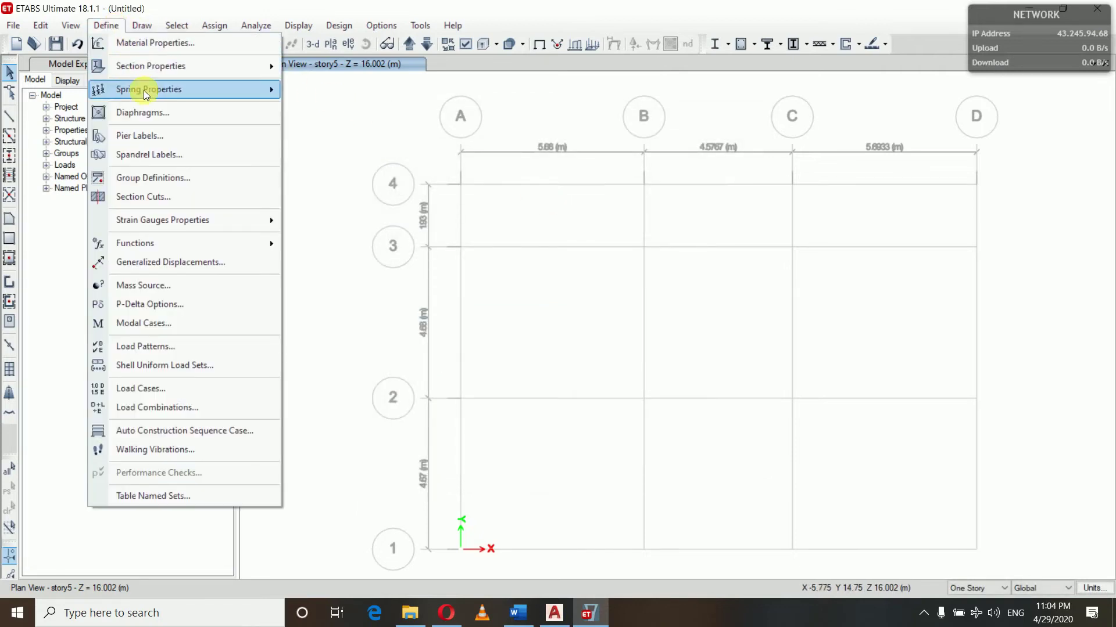
{"action": "mouse_move", "coordinate": [161, 69]}
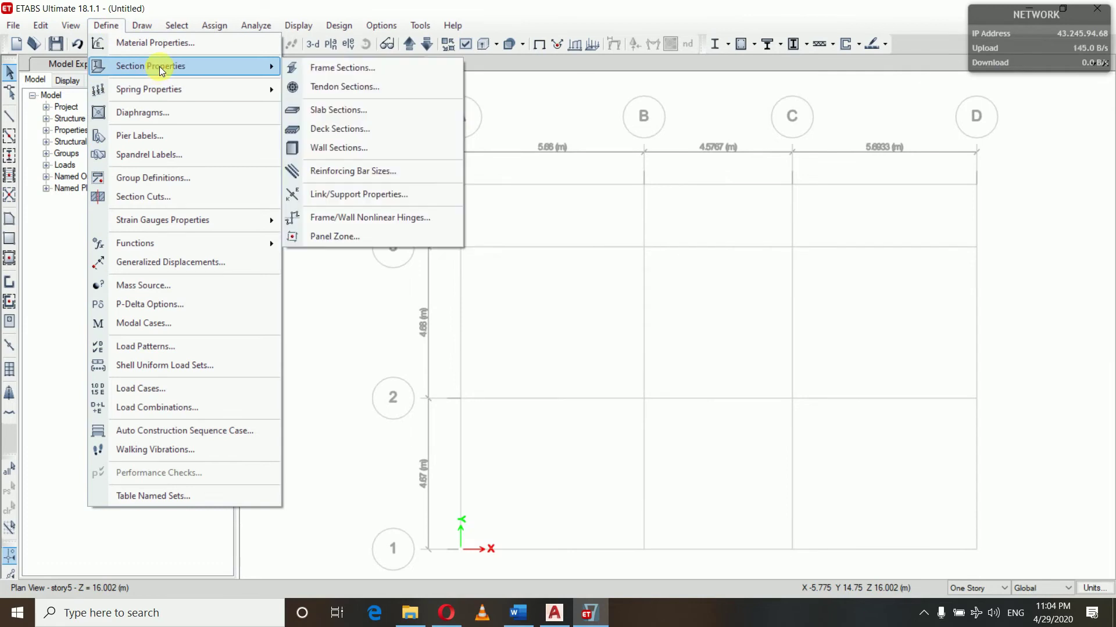
{"action": "left_click", "coordinate": [340, 111]}
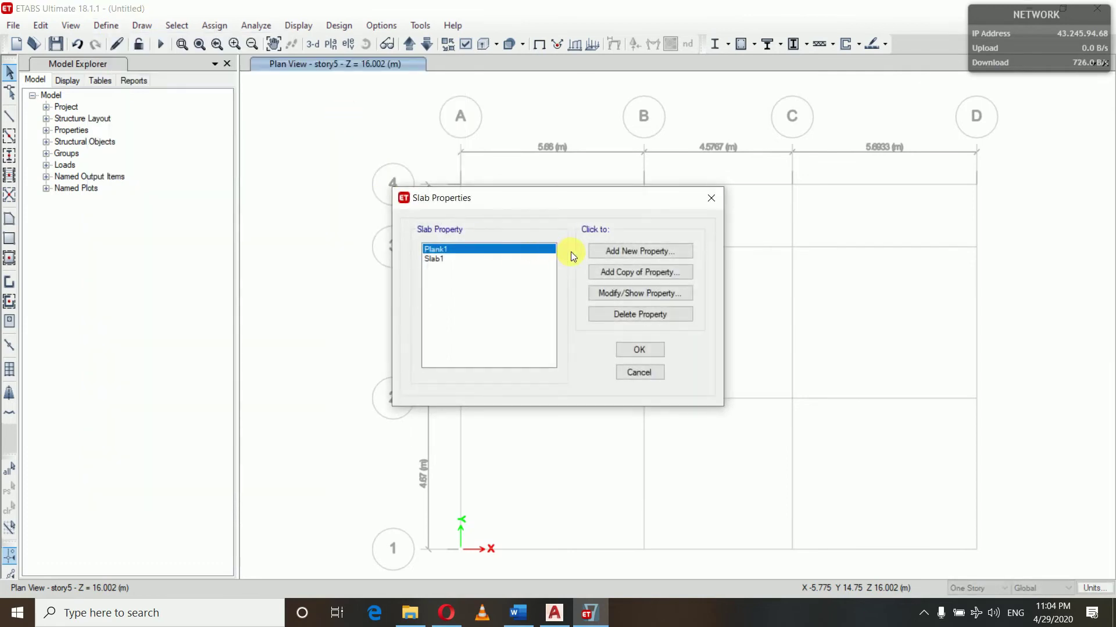
{"action": "left_click", "coordinate": [640, 253]}
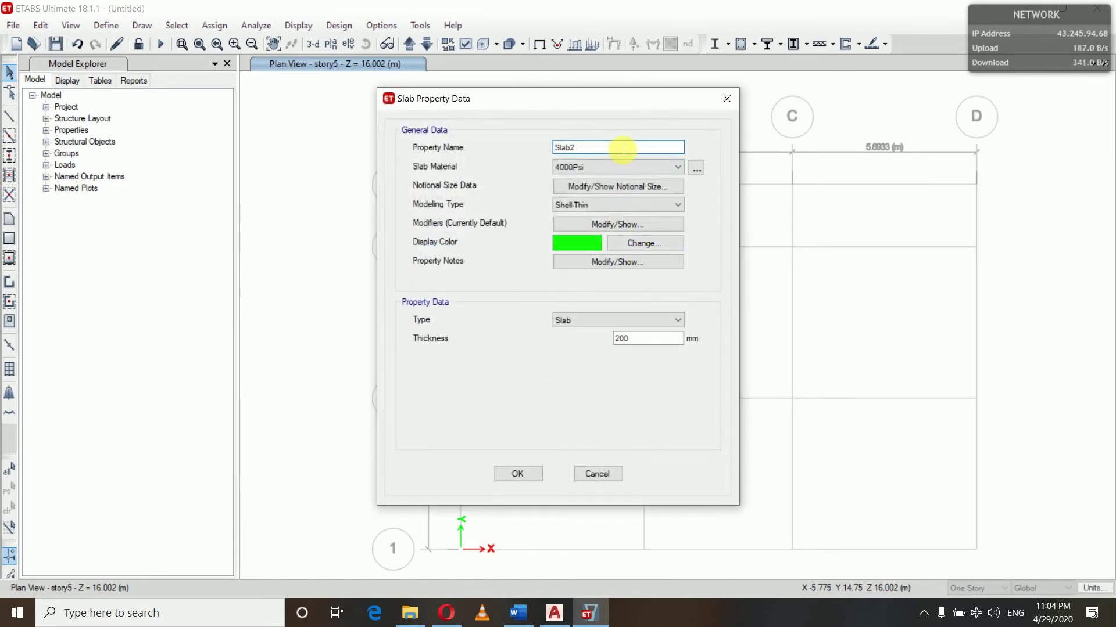
{"action": "key", "text": "BackSpace"}
{"action": "key", "text": "BackSpace"}
{"action": "key", "text": "BackSpace"}
{"action": "key", "text": "BackSpace"}
{"action": "key", "text": "BackSpace"}
{"action": "type", "text": "roof slab 135"}
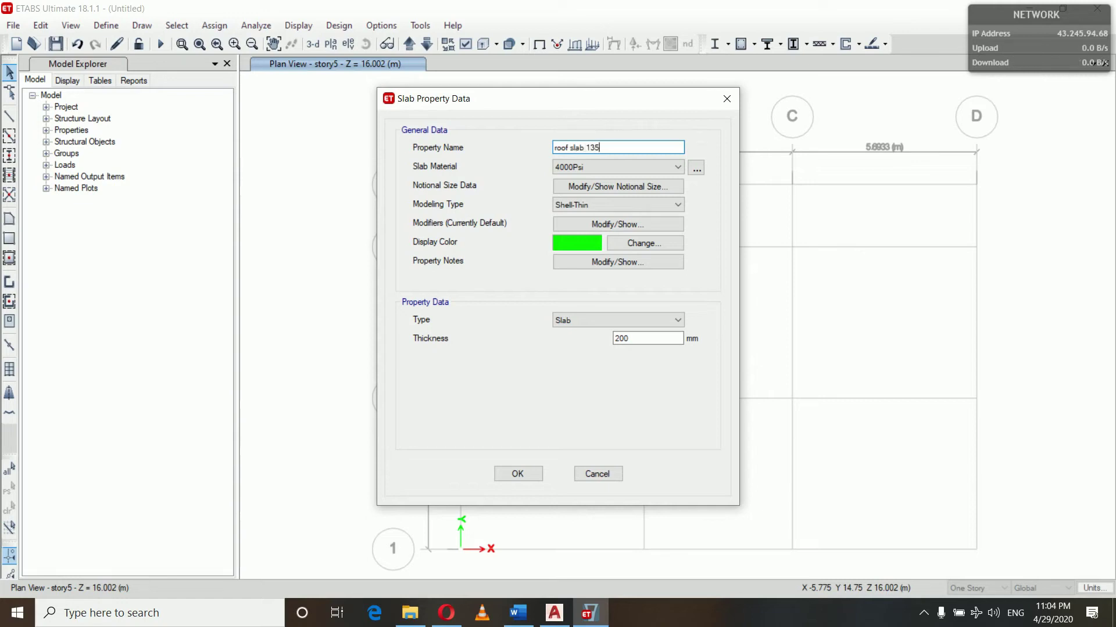
Step: Give the roof slab the M25 material, Shell-Thin modelling type and a thickness of 135 mm, and save the property
{"action": "left_click", "coordinate": [619, 170]}
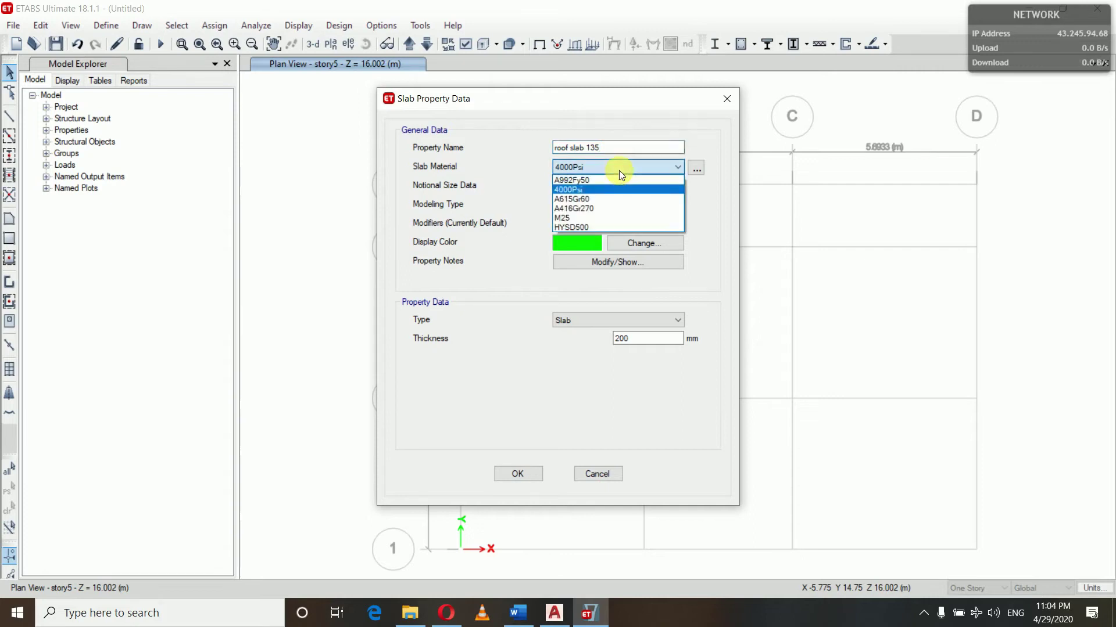
{"action": "left_click", "coordinate": [582, 216]}
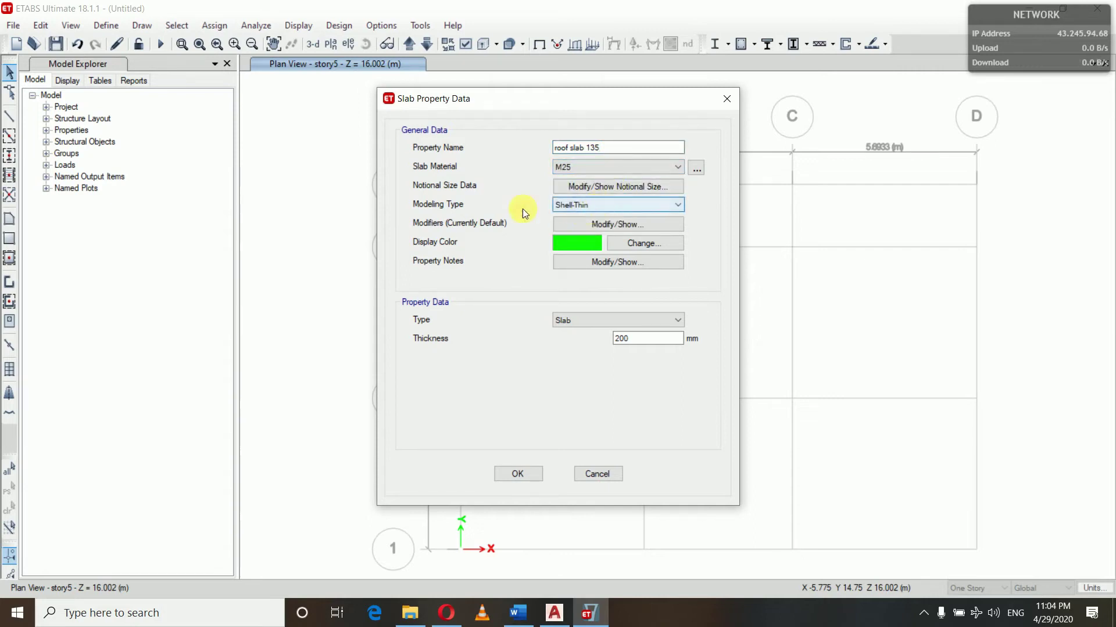
{"action": "left_click", "coordinate": [626, 207]}
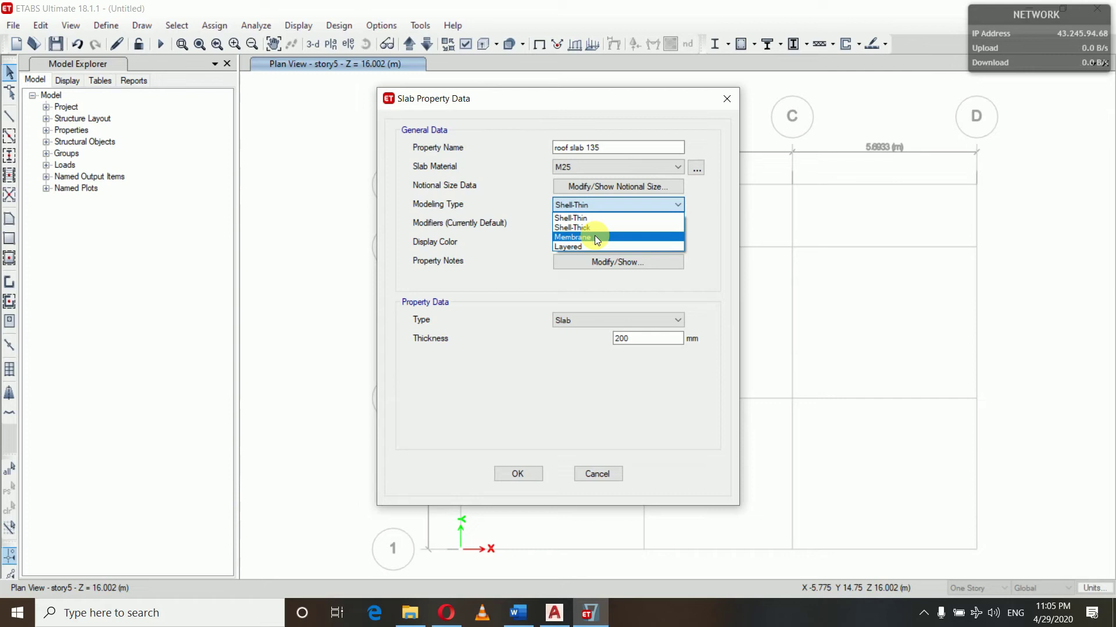
{"action": "left_click", "coordinate": [590, 218]}
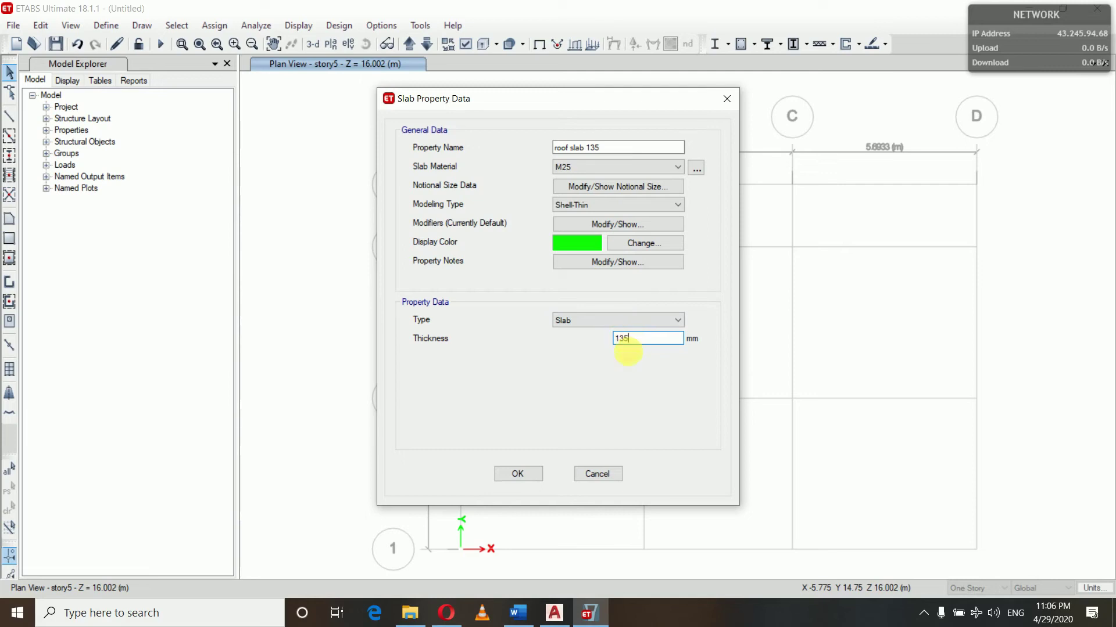
{"action": "left_click", "coordinate": [516, 474]}
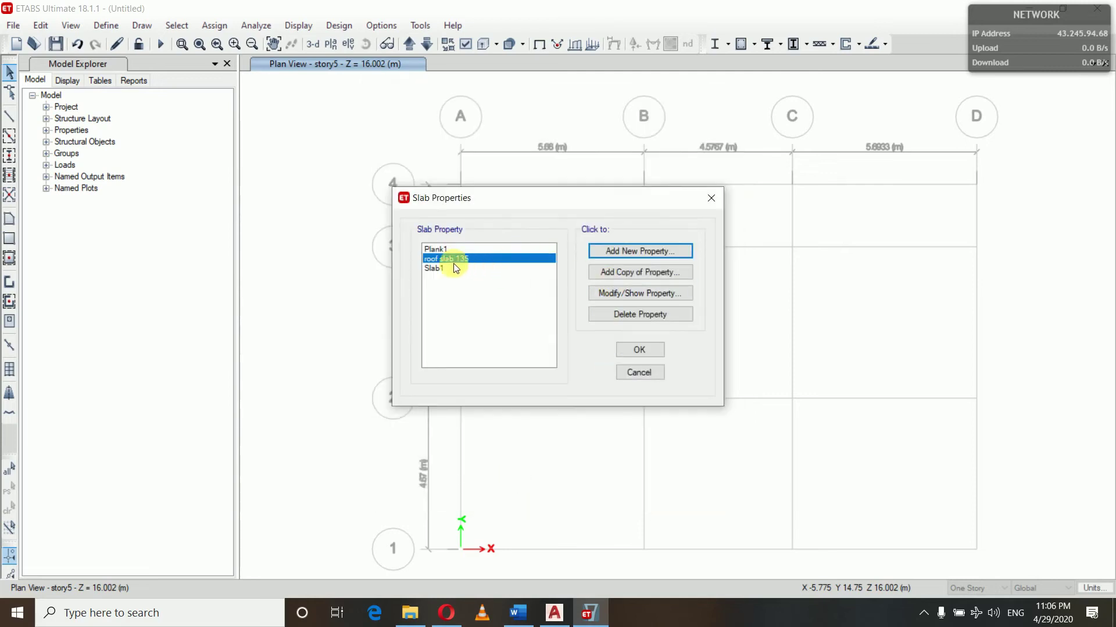
Step: Add another slab property named "staircase slab 210"
{"action": "left_click", "coordinate": [633, 251]}
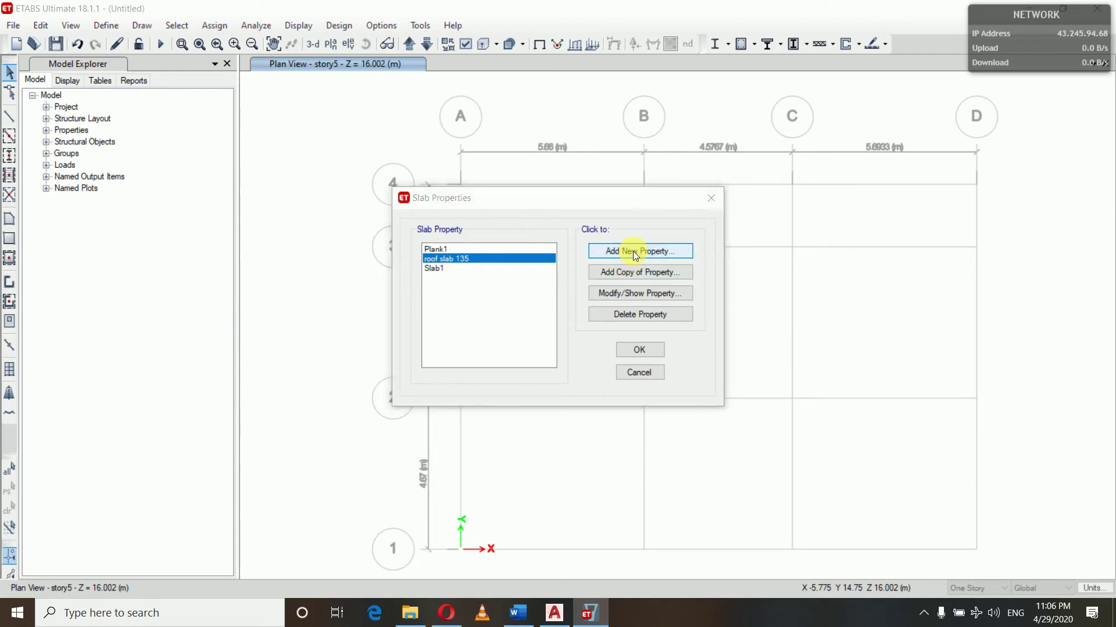
{"action": "left_click", "coordinate": [617, 152]}
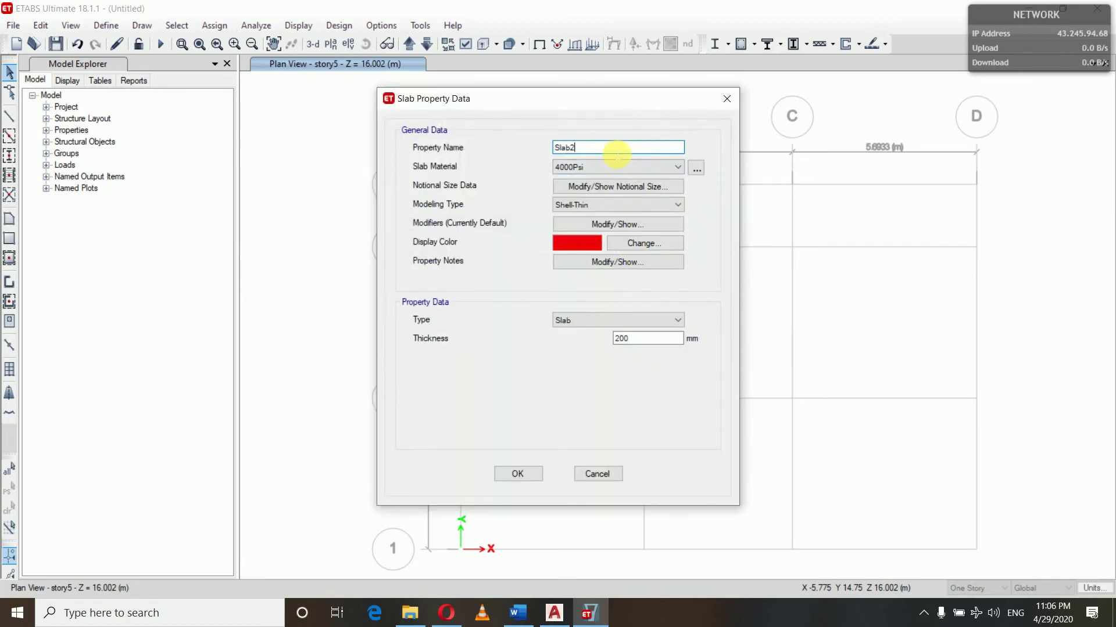
{"action": "key", "text": "BackSpace"}
{"action": "key", "text": "BackSpace"}
{"action": "key", "text": "BackSpace"}
{"action": "key", "text": "BackSpace"}
{"action": "key", "text": "BackSpace"}
{"action": "type", "text": "staircase slab 21"}
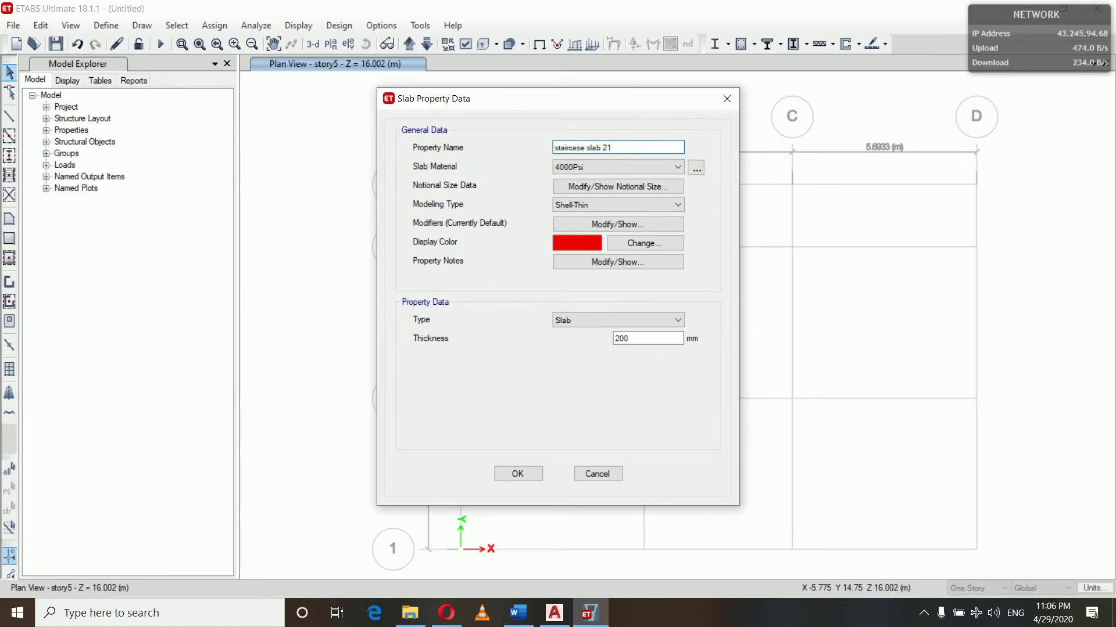
{"action": "type", "text": "0"}
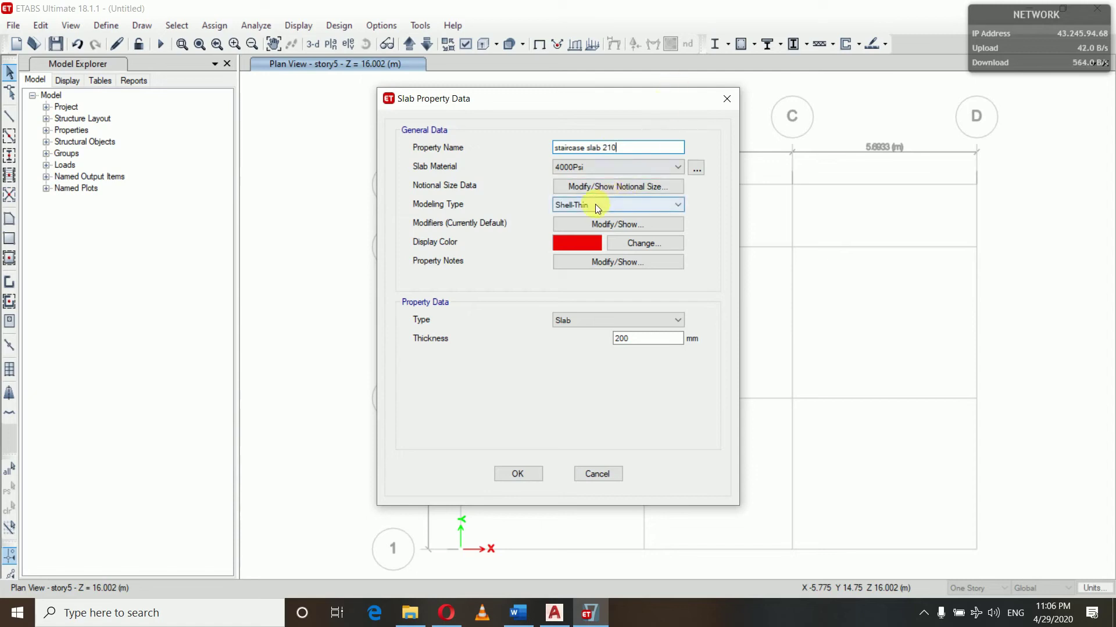
Step: Assign M25 to the staircase slab, set its thickness to 210 mm and accept the defined slab properties
{"action": "left_click", "coordinate": [609, 167]}
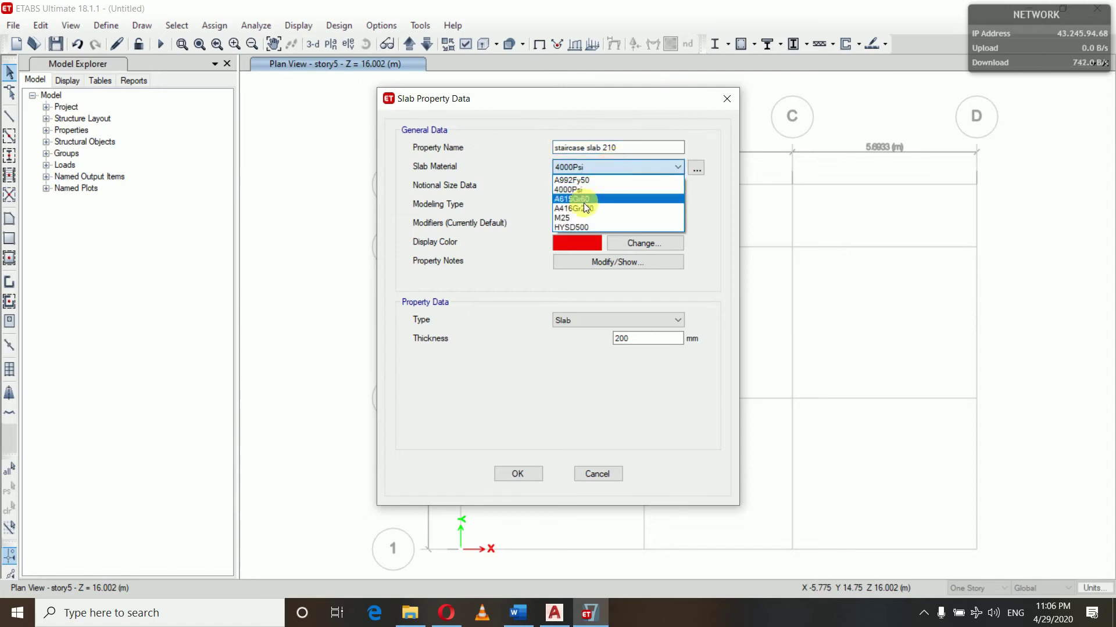
{"action": "left_click", "coordinate": [577, 215]}
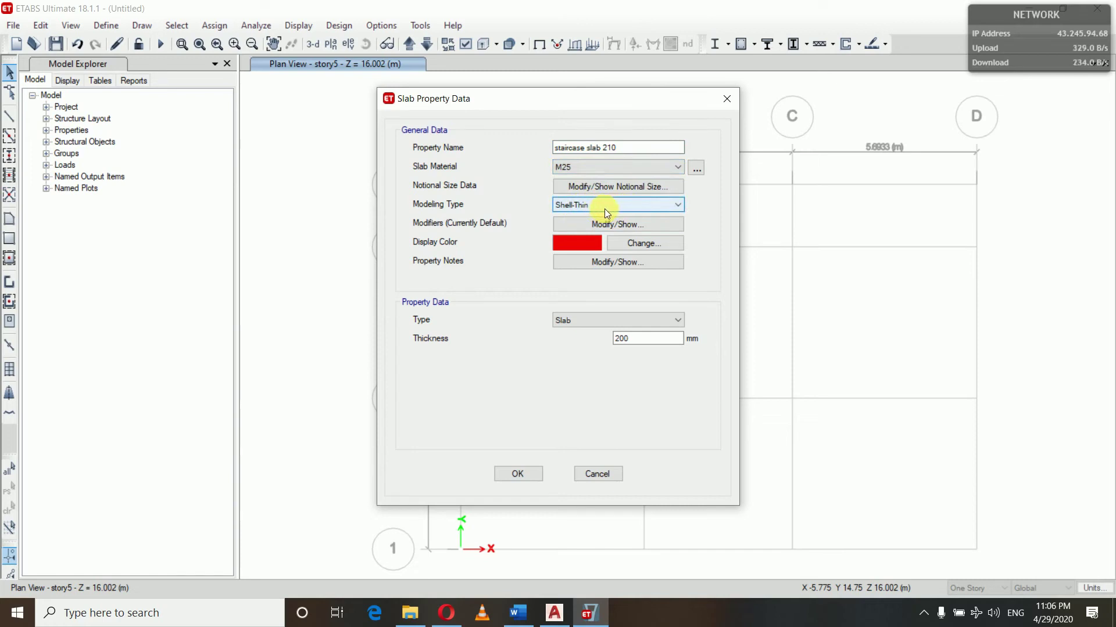
{"action": "left_click", "coordinate": [641, 341]}
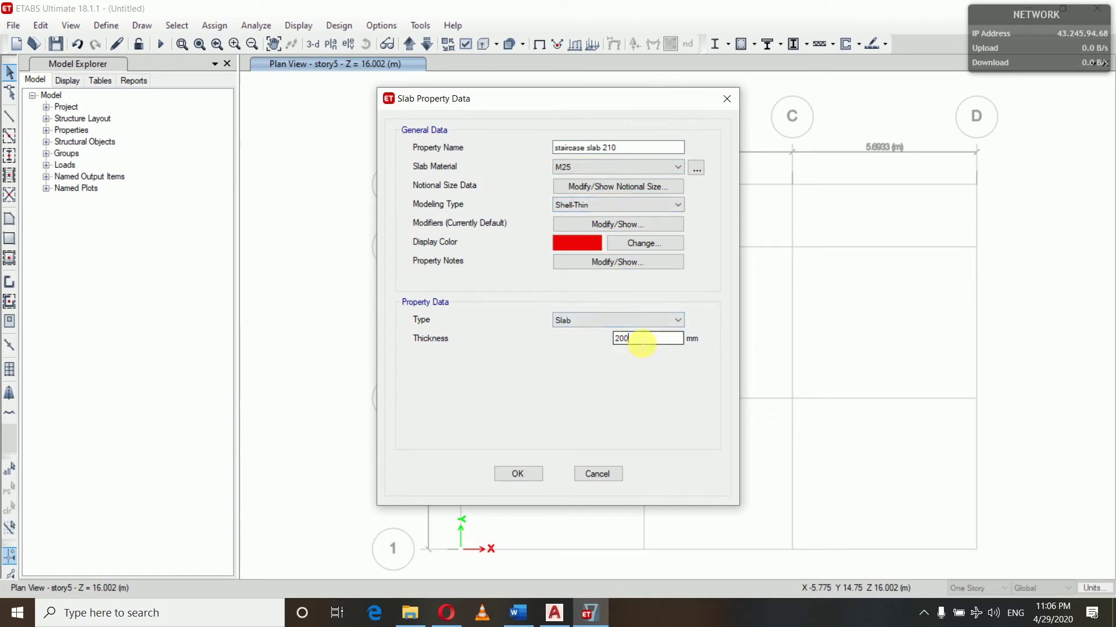
{"action": "key", "text": "BackSpace"}
{"action": "key", "text": "BackSpace"}
{"action": "type", "text": "10"}
{"action": "left_click", "coordinate": [518, 473]}
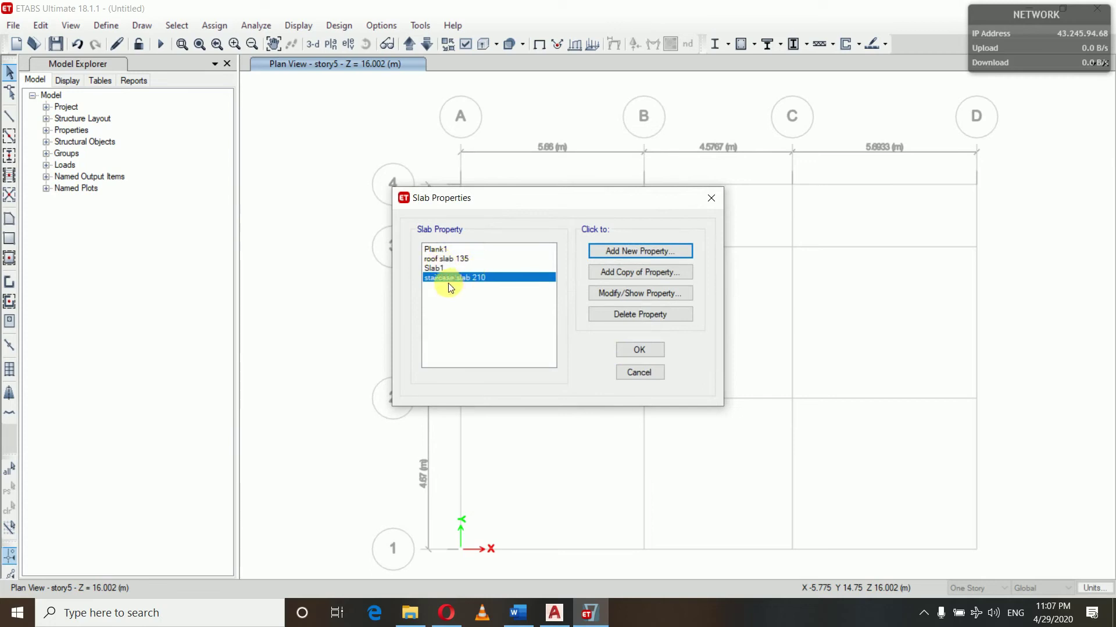
{"action": "left_click", "coordinate": [644, 348]}
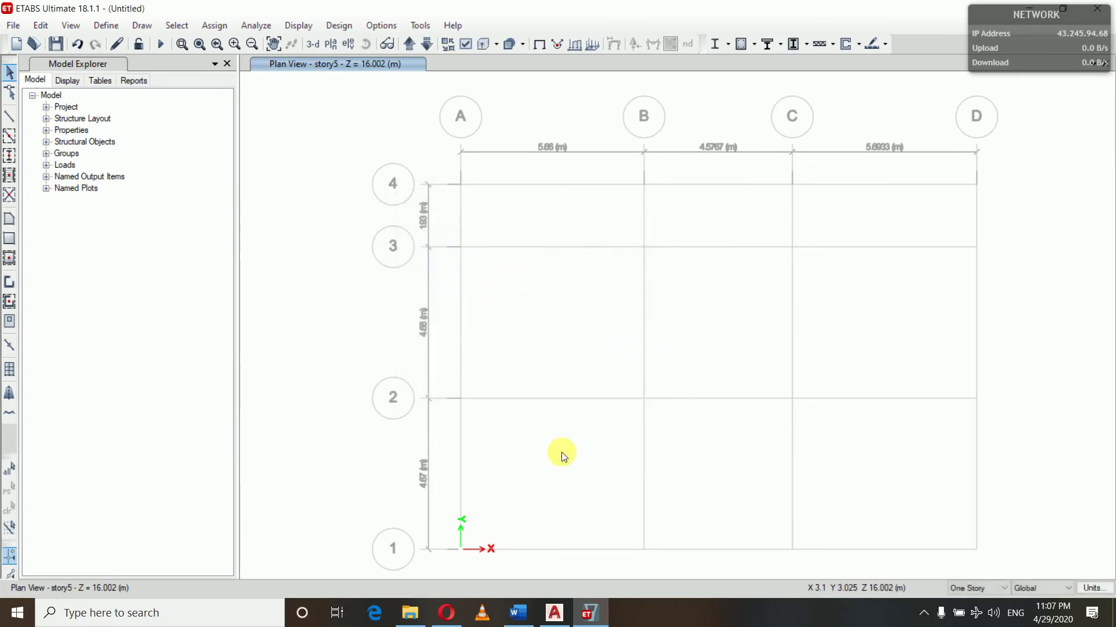
Step: Check the slab depths and member dimensions in the Word document, return to ETABS and open the frame section definitions
{"action": "left_click", "coordinate": [519, 613]}
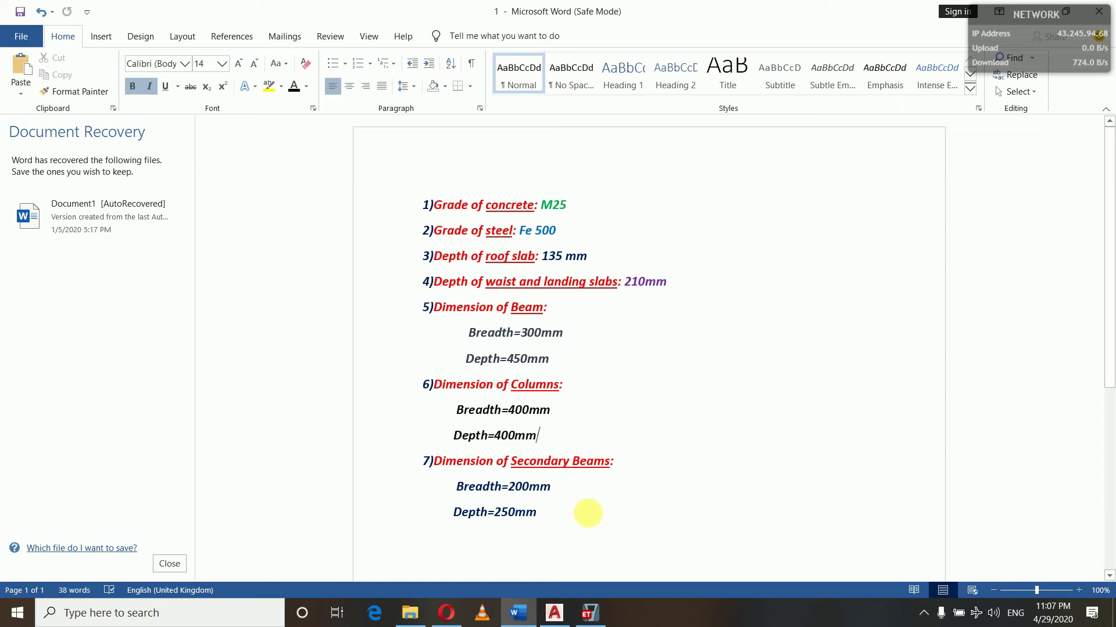
{"action": "left_click", "coordinate": [589, 613]}
{"action": "left_click", "coordinate": [106, 25]}
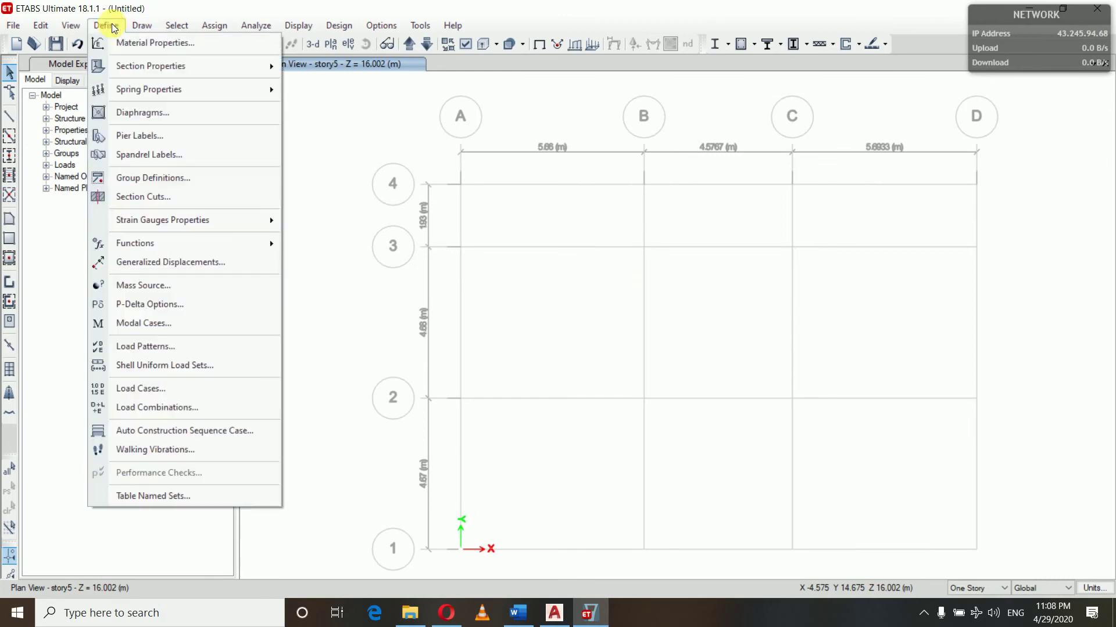
{"action": "mouse_move", "coordinate": [152, 65]}
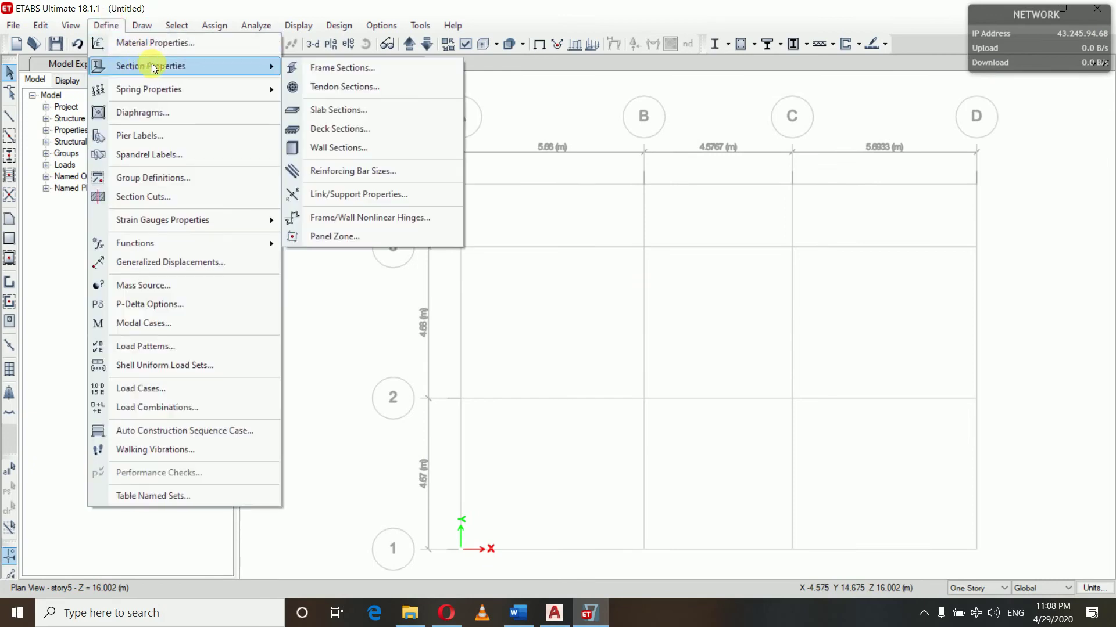
{"action": "left_click", "coordinate": [339, 68]}
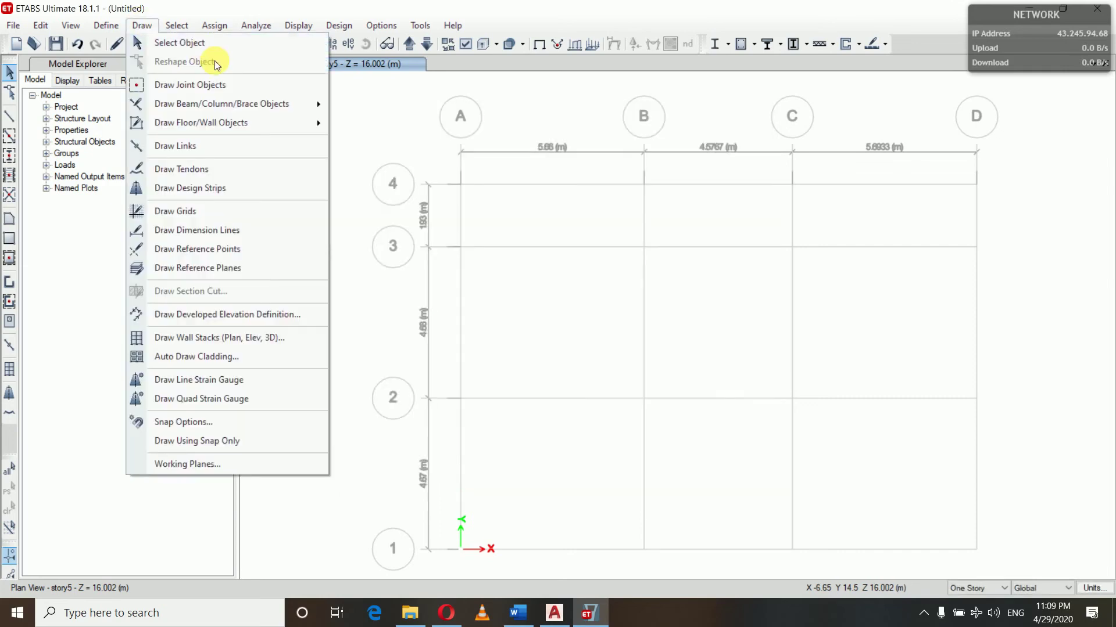
{"action": "mouse_move", "coordinate": [117, 23]}
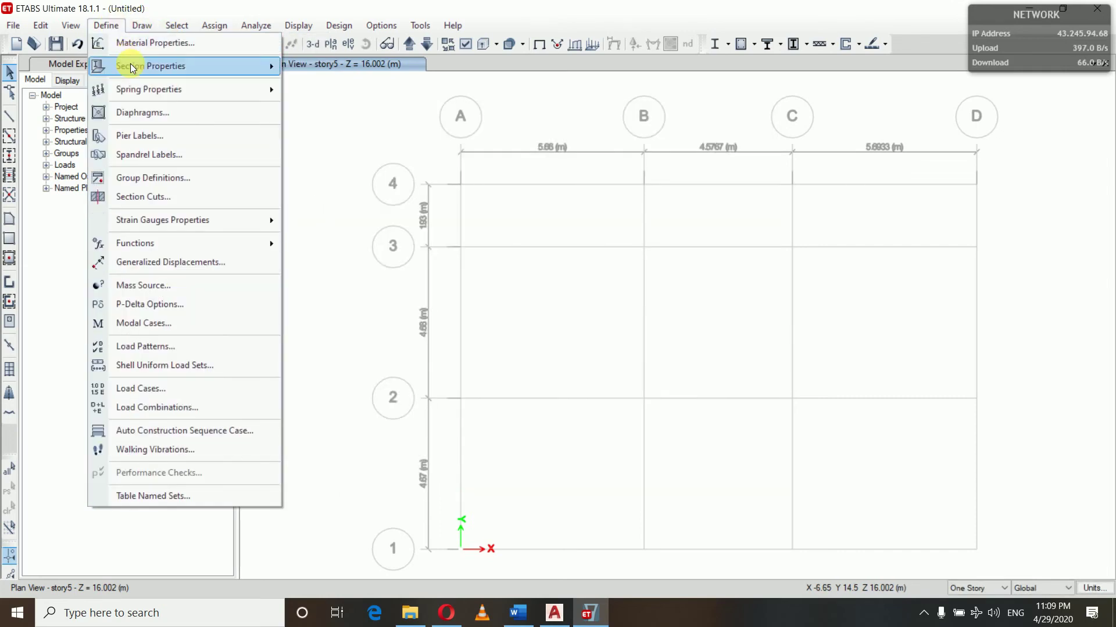
{"action": "mouse_move", "coordinate": [130, 64]}
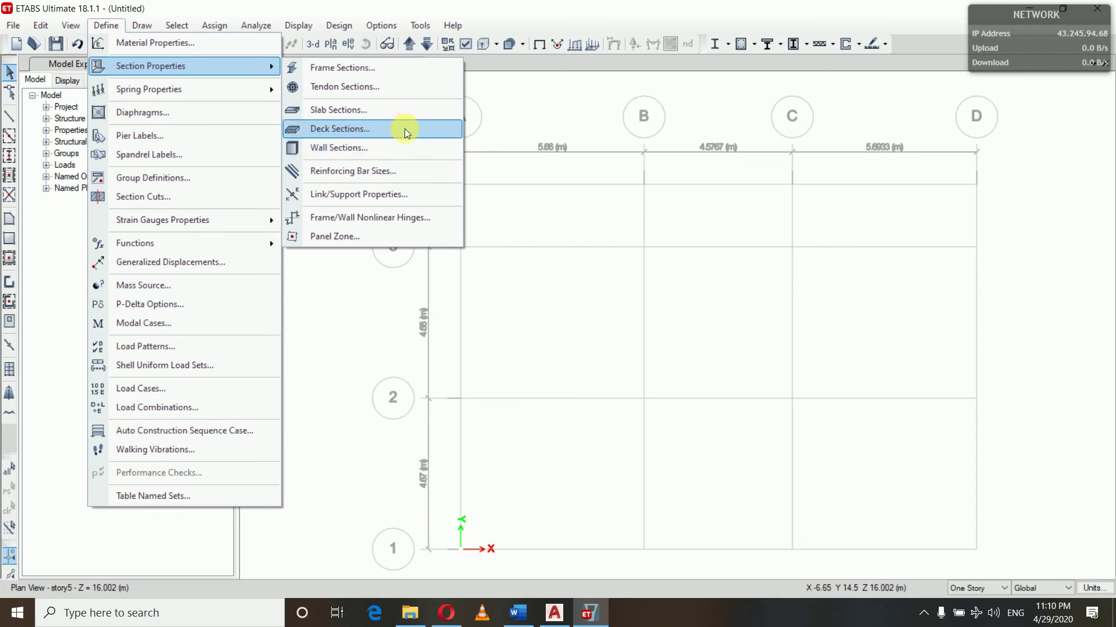
{"action": "left_click", "coordinate": [513, 106]}
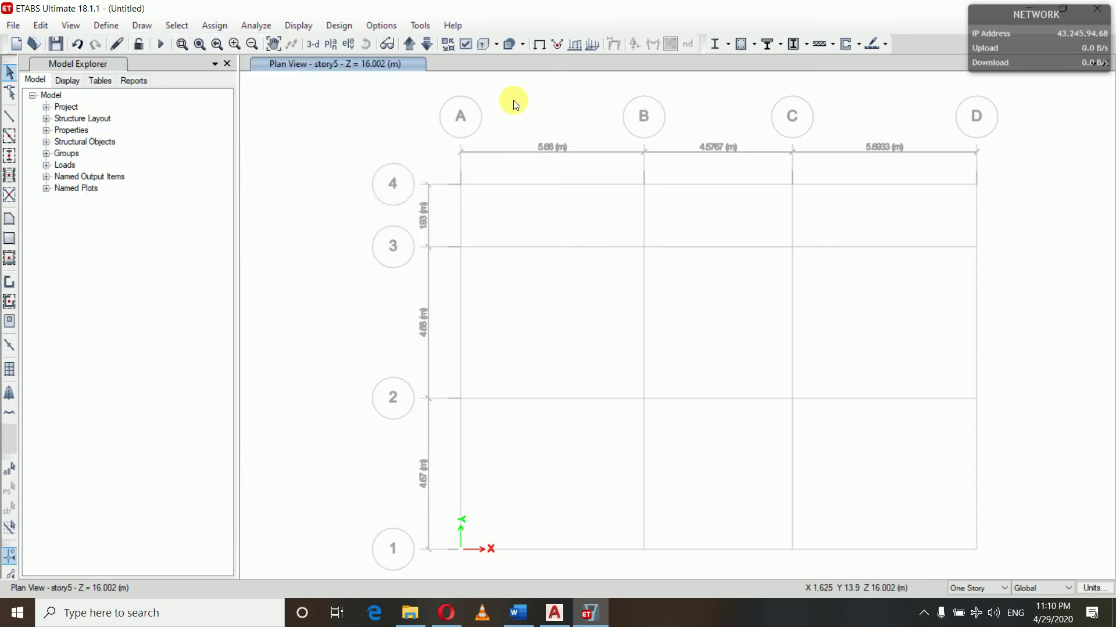